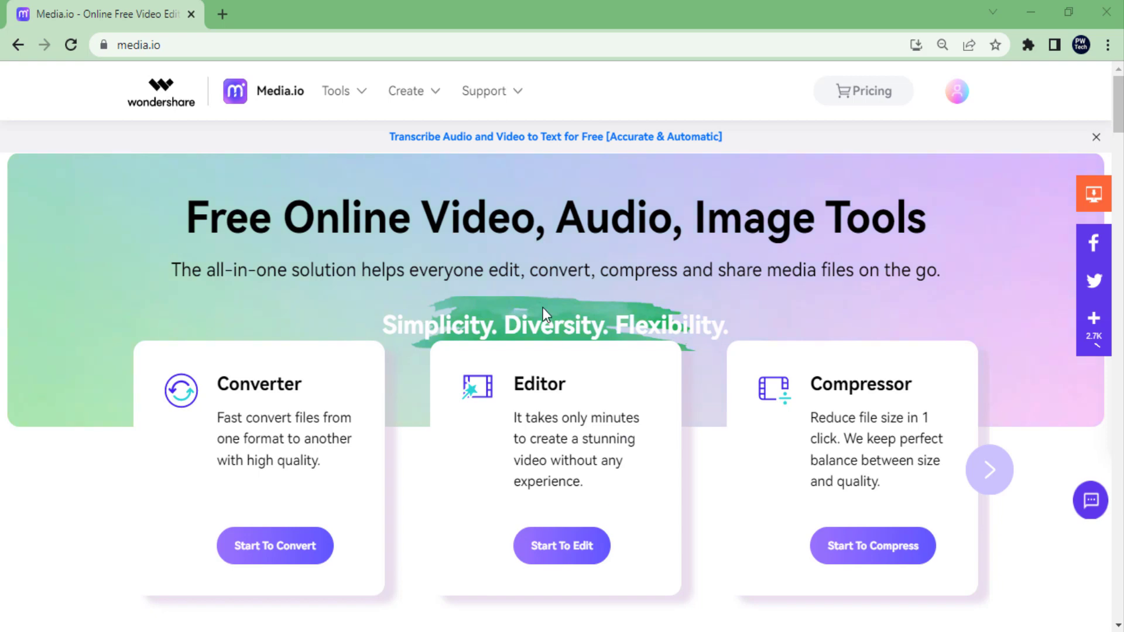
Scroll down the Media.io page and open the online video editor
{"action": "scroll", "coordinate": [789, 441], "scroll_direction": "down", "scroll_amount": 2}
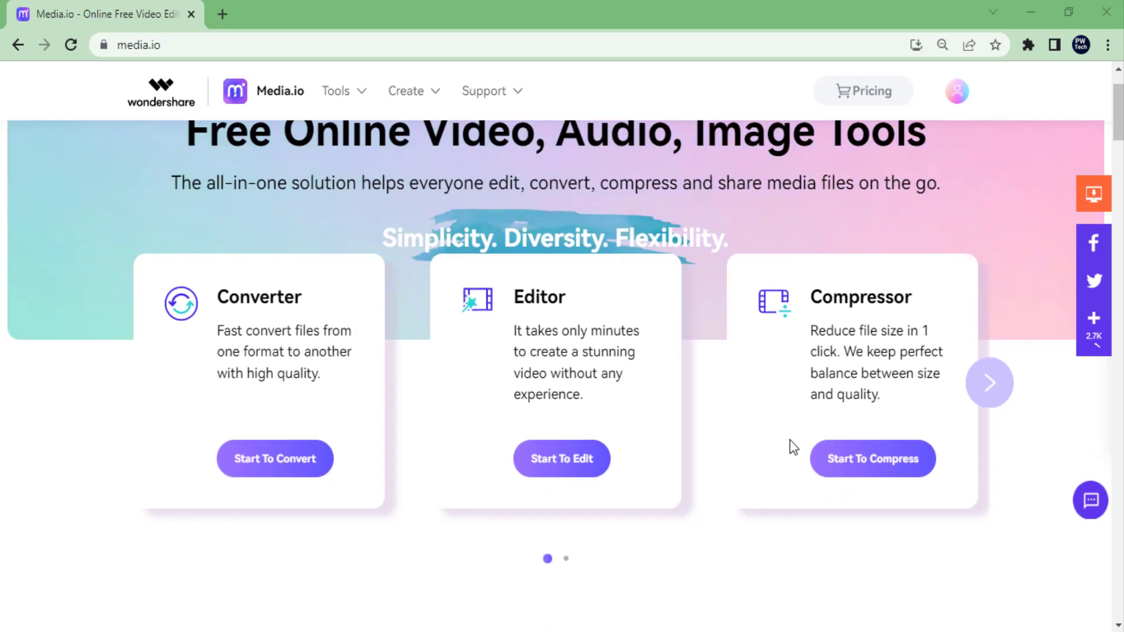
{"action": "scroll", "coordinate": [553, 228], "scroll_direction": "down", "scroll_amount": 5}
{"action": "scroll", "coordinate": [575, 284], "scroll_direction": "down", "scroll_amount": 1}
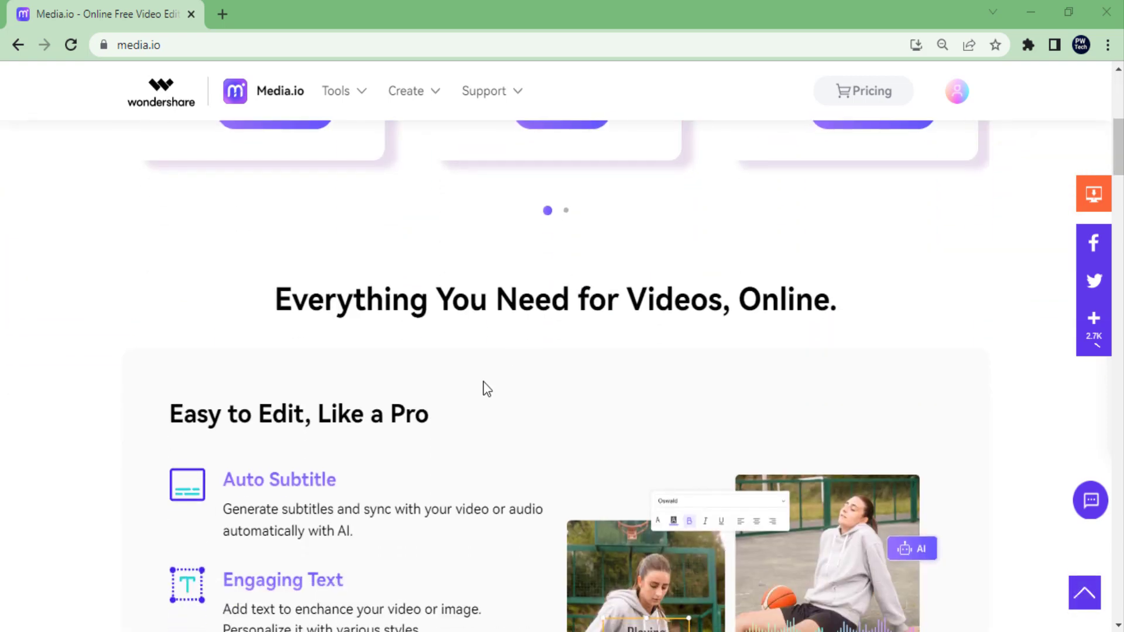
{"action": "scroll", "coordinate": [485, 387], "scroll_direction": "down", "scroll_amount": 2}
{"action": "scroll", "coordinate": [485, 389], "scroll_direction": "down", "scroll_amount": 2}
{"action": "scroll", "coordinate": [463, 403], "scroll_direction": "down", "scroll_amount": 2}
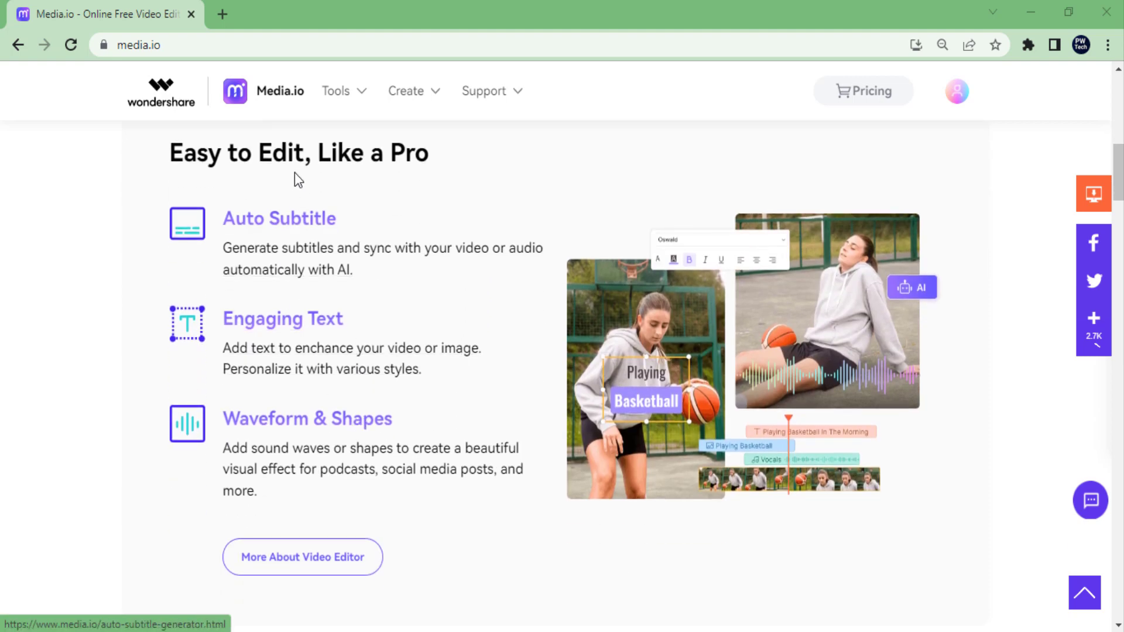
{"action": "scroll", "coordinate": [268, 486], "scroll_direction": "down", "scroll_amount": 2}
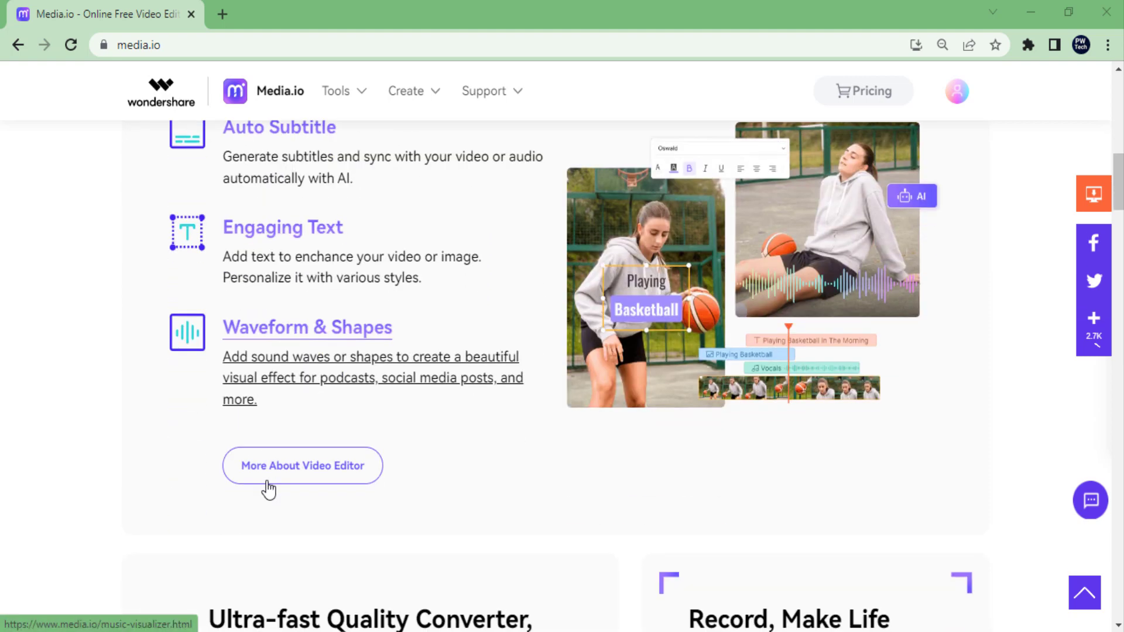
{"action": "scroll", "coordinate": [269, 490], "scroll_direction": "down", "scroll_amount": 3}
{"action": "scroll", "coordinate": [265, 394], "scroll_direction": "down", "scroll_amount": 4}
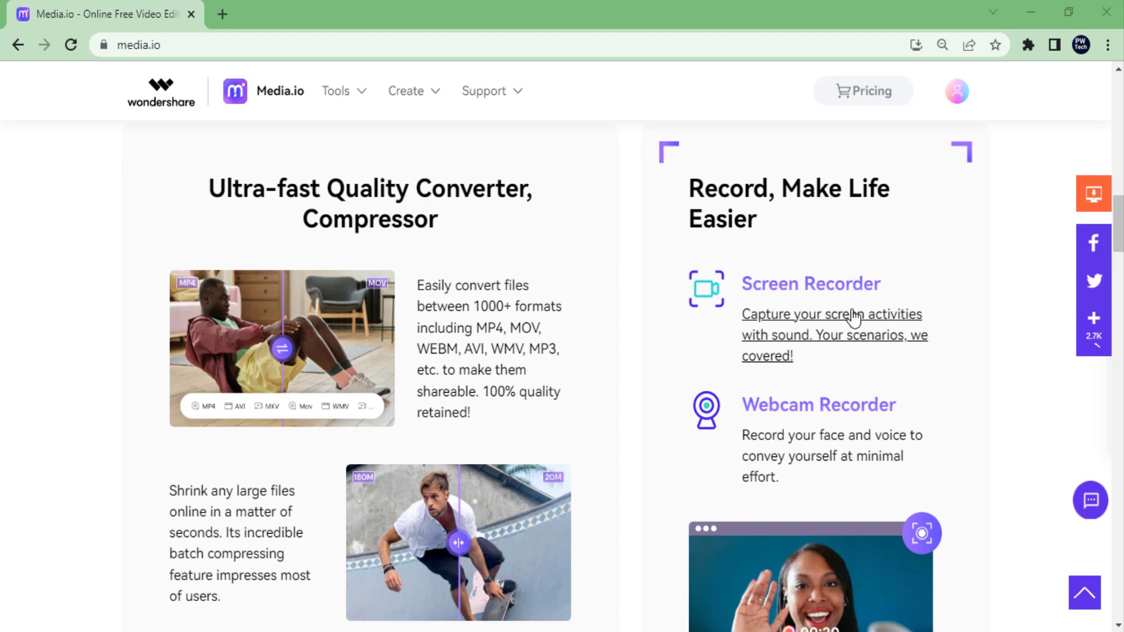
{"action": "left_click", "coordinate": [834, 377]}
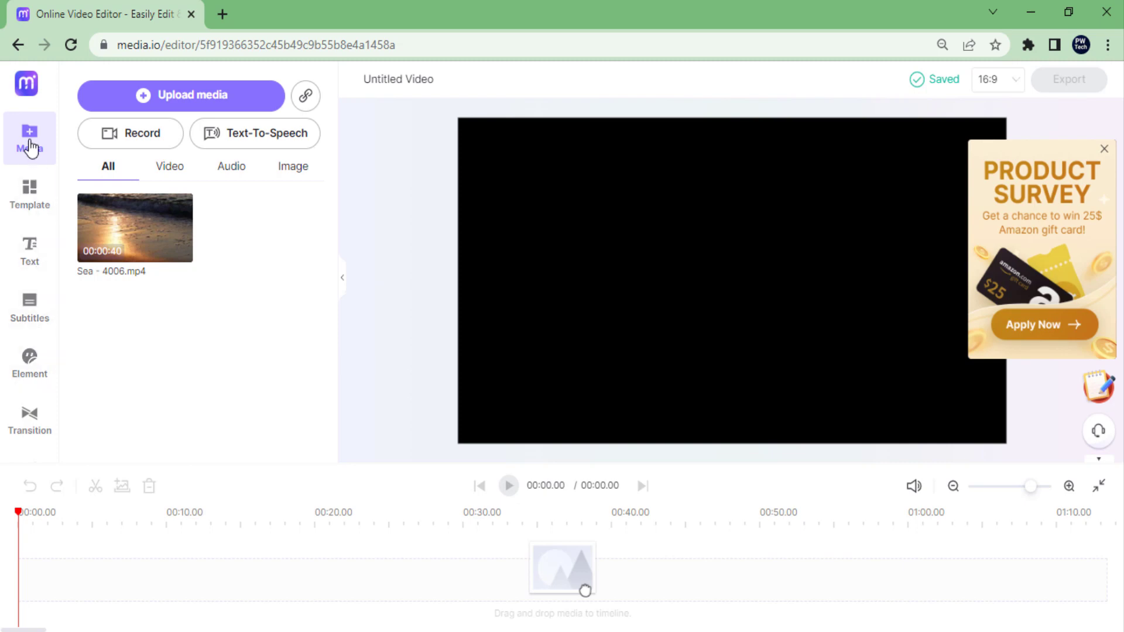
Place the 40-second Sea - 4006.mp4 clip on the editor timeline
{"action": "mouse_move", "coordinate": [134, 227]}
{"action": "left_click", "coordinate": [202, 96]}
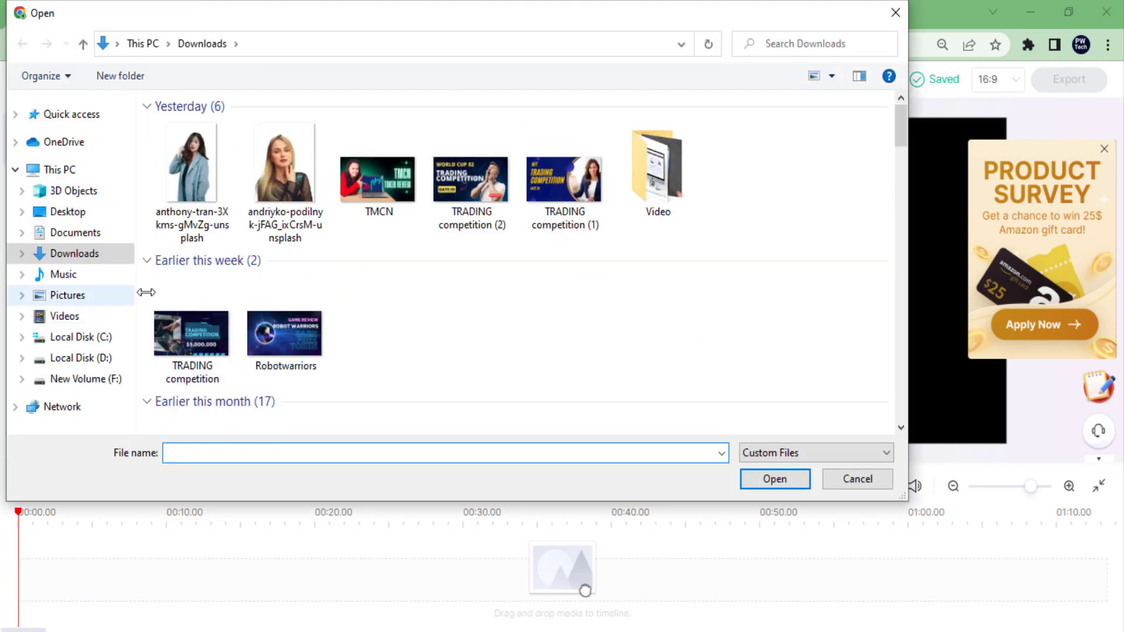
{"action": "left_click", "coordinate": [876, 486]}
{"action": "mouse_move", "coordinate": [146, 237]}
{"action": "left_mouse_down"}
{"action": "mouse_move", "coordinate": [251, 524]}
{"action": "mouse_move", "coordinate": [132, 556]}
{"action": "left_mouse_up"}
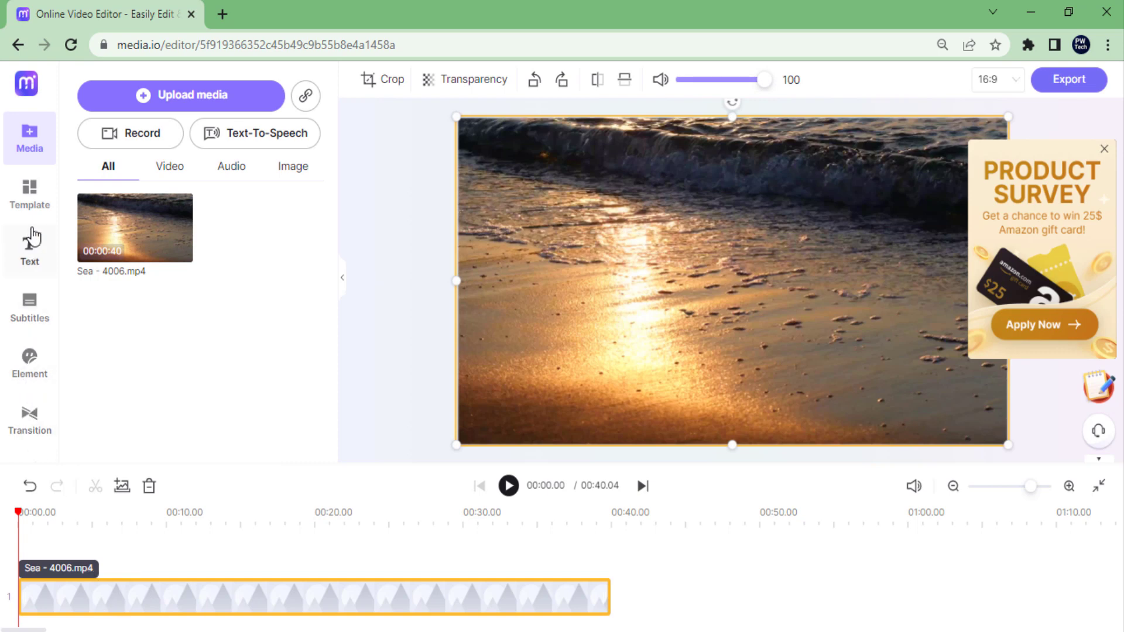
Add a Fill Text caption reading 'techvibes' over the lower left of the sea clip
{"action": "left_click", "coordinate": [22, 251]}
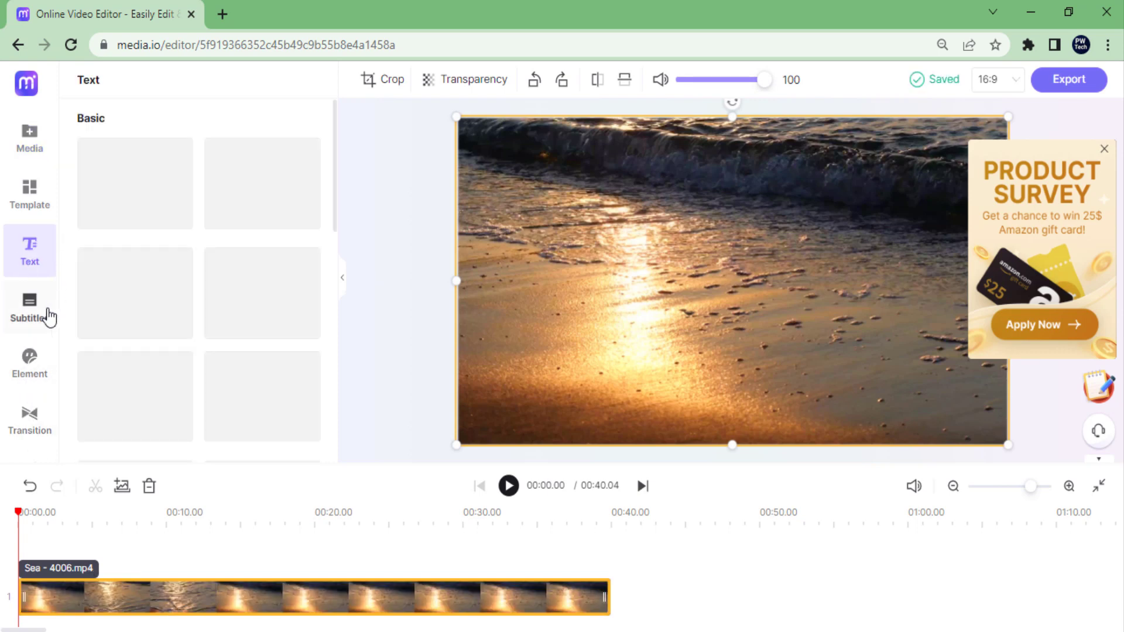
{"action": "mouse_move", "coordinate": [228, 193]}
{"action": "left_mouse_down"}
{"action": "mouse_move", "coordinate": [502, 346]}
{"action": "mouse_move", "coordinate": [539, 455]}
{"action": "left_mouse_up"}
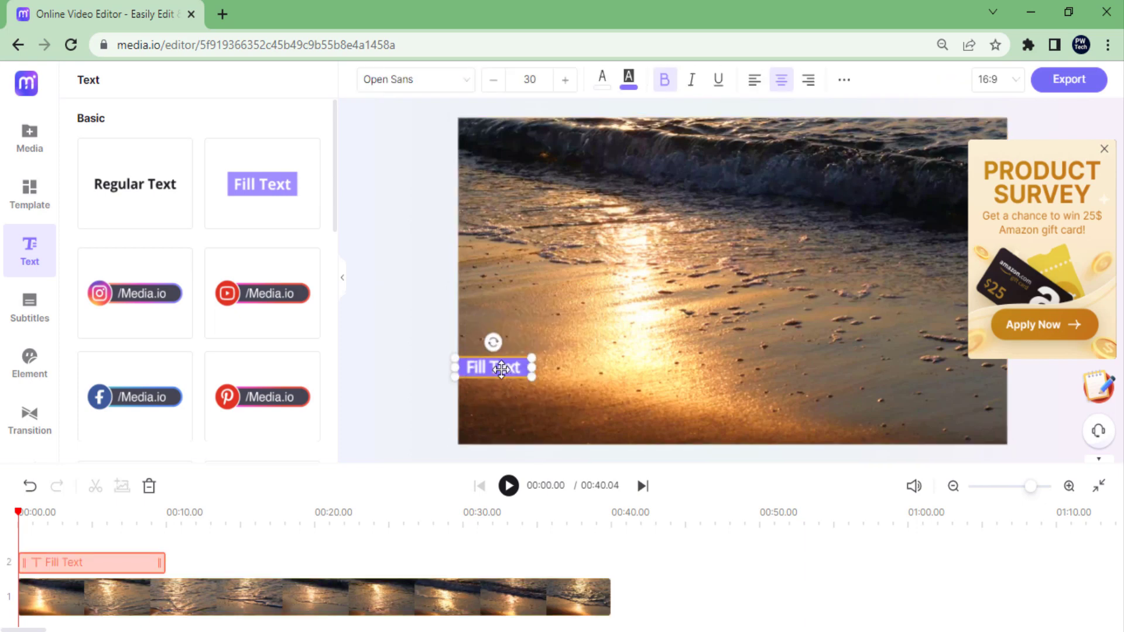
{"action": "double_click", "coordinate": [501, 369]}
{"action": "type", "text": "techv"}
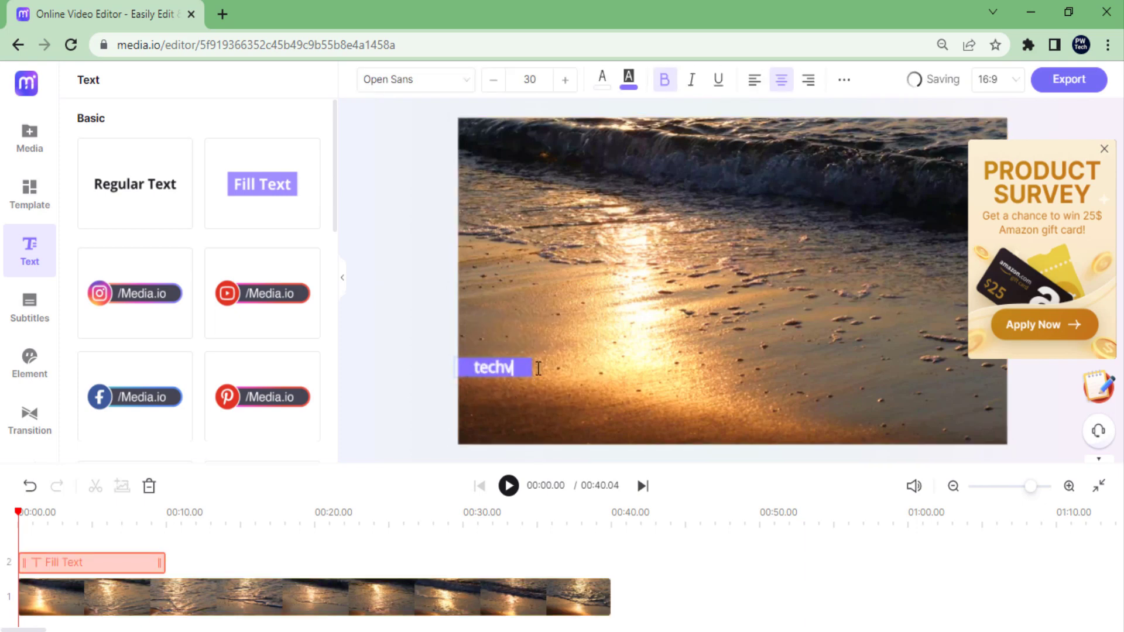
{"action": "type", "text": "ibes"}
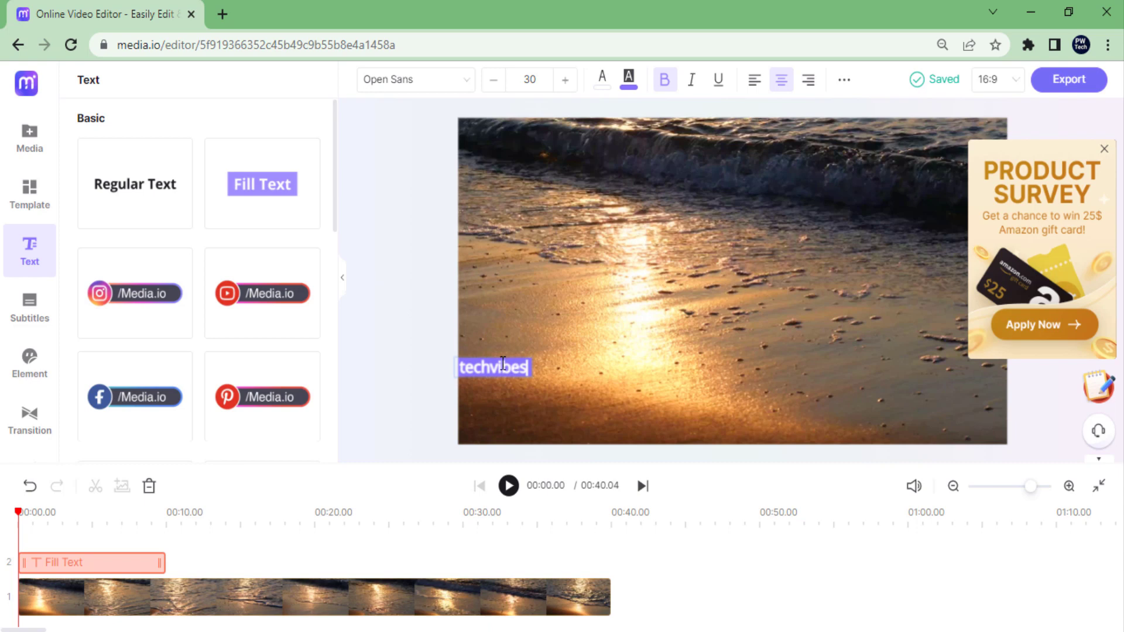
{"action": "left_click", "coordinate": [438, 404]}
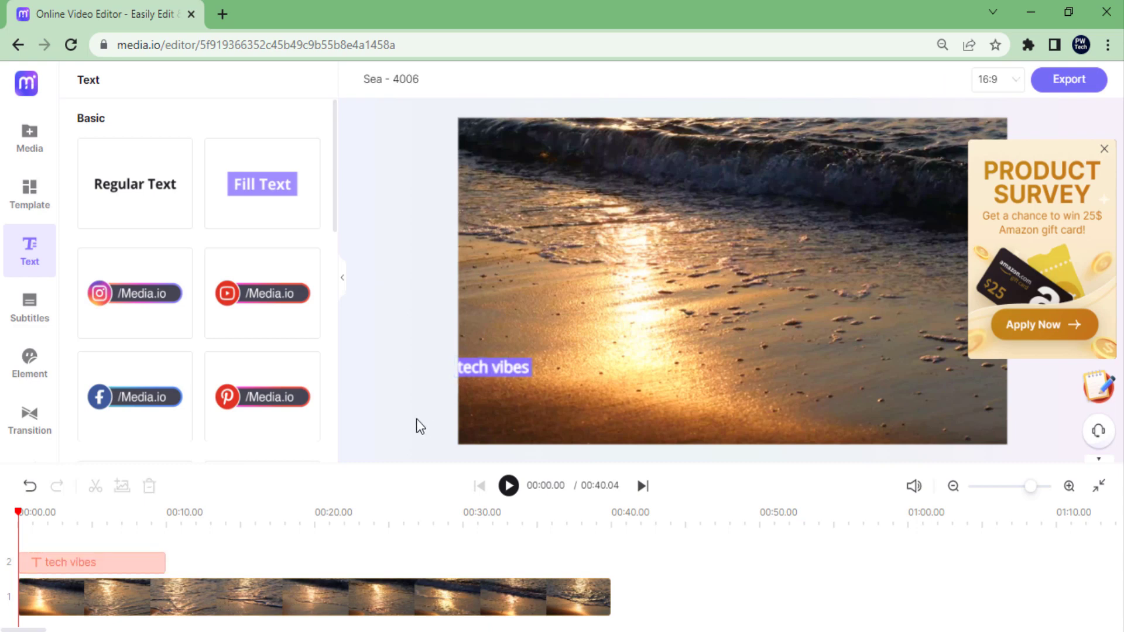
{"action": "scroll", "coordinate": [70, 354], "scroll_direction": "down", "scroll_amount": 1}
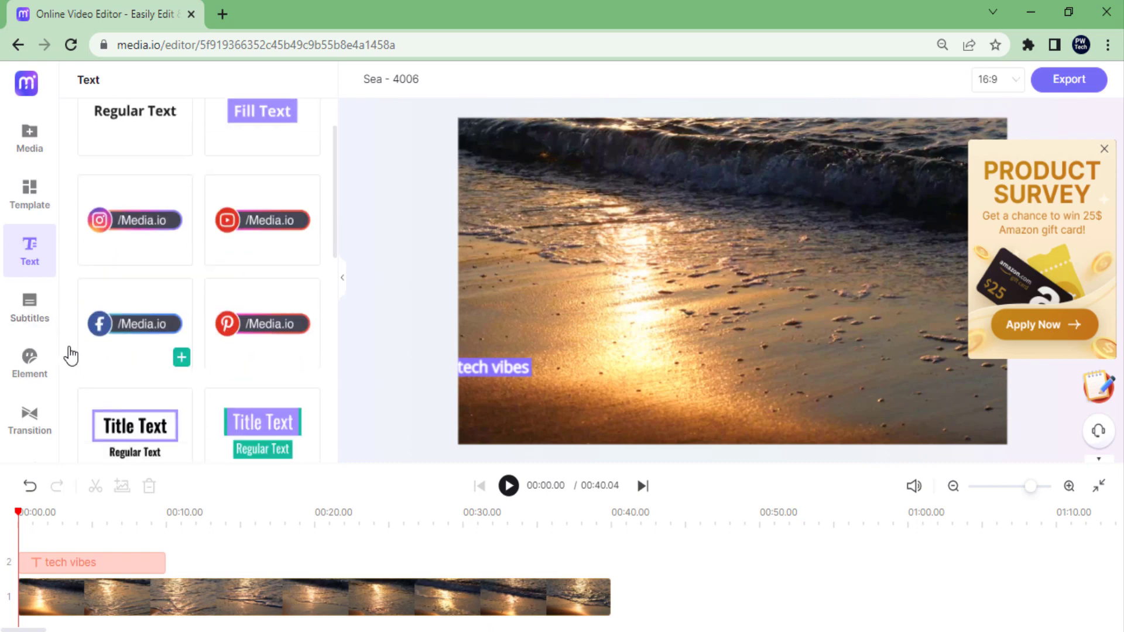
Look through the Auto and Manual subtitle options, then open the Element library
{"action": "left_click", "coordinate": [13, 310]}
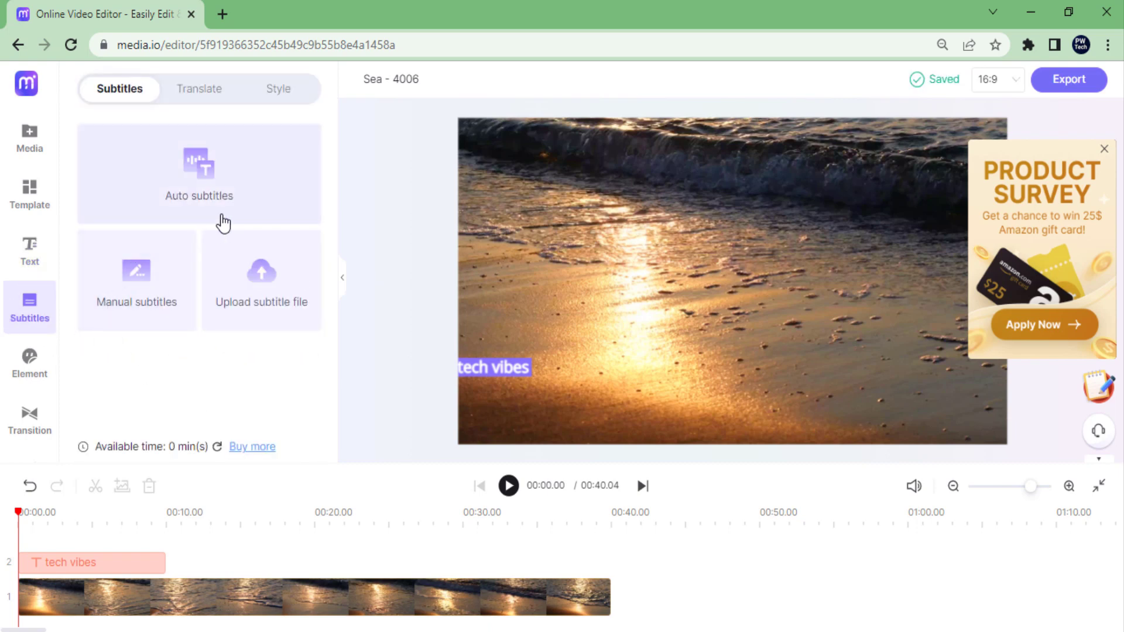
{"action": "left_click", "coordinate": [218, 196]}
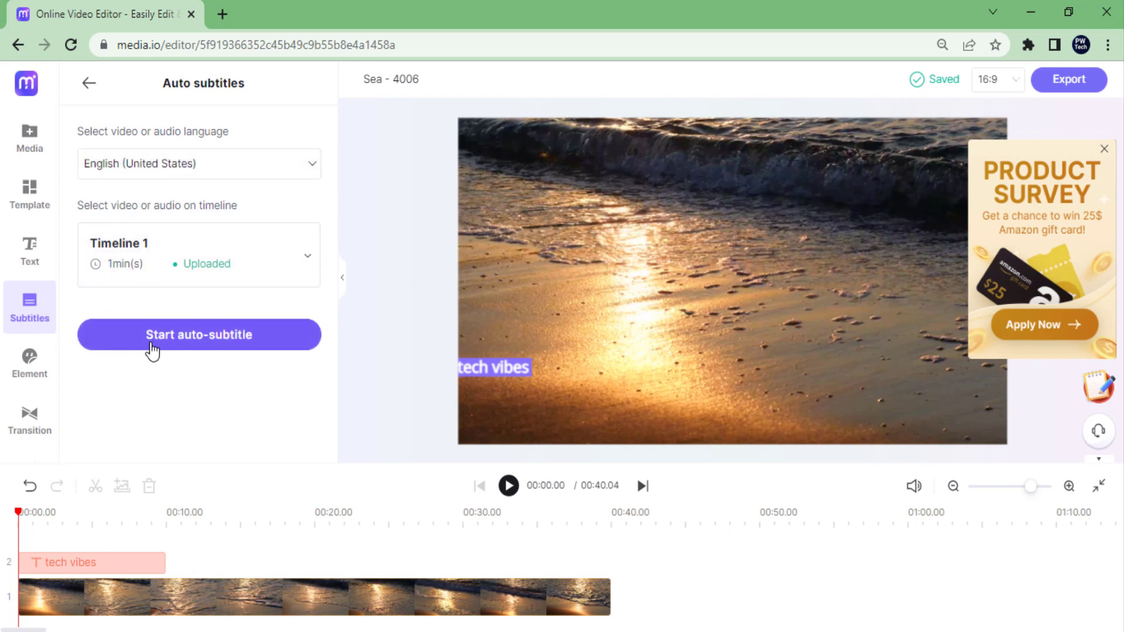
{"action": "left_click", "coordinate": [88, 83]}
{"action": "left_click", "coordinate": [140, 293]}
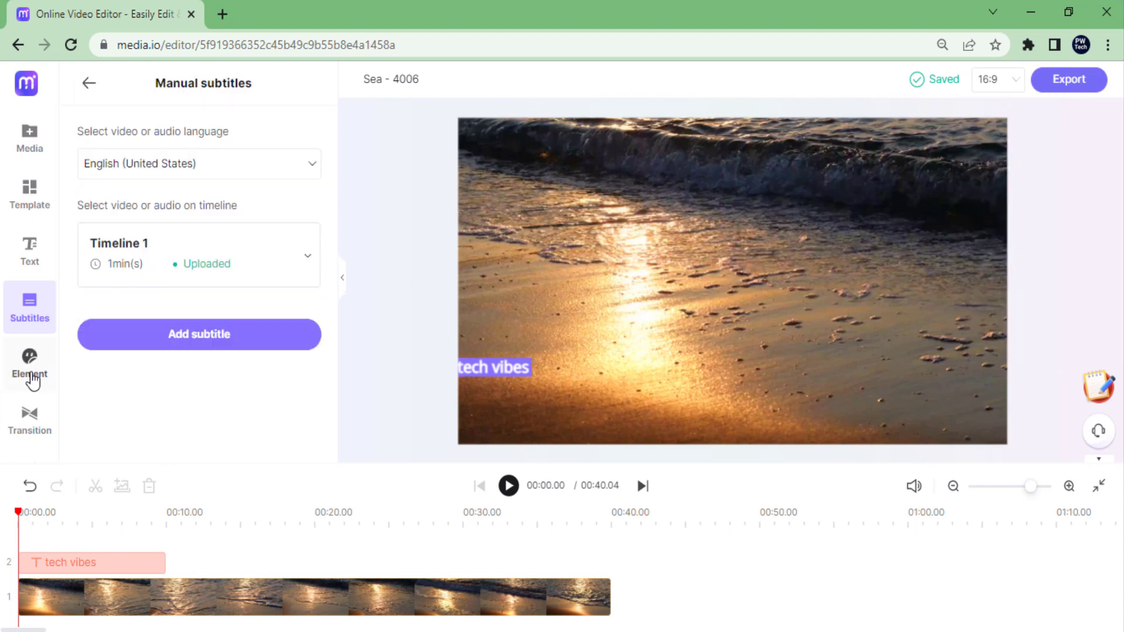
{"action": "left_click", "coordinate": [31, 377]}
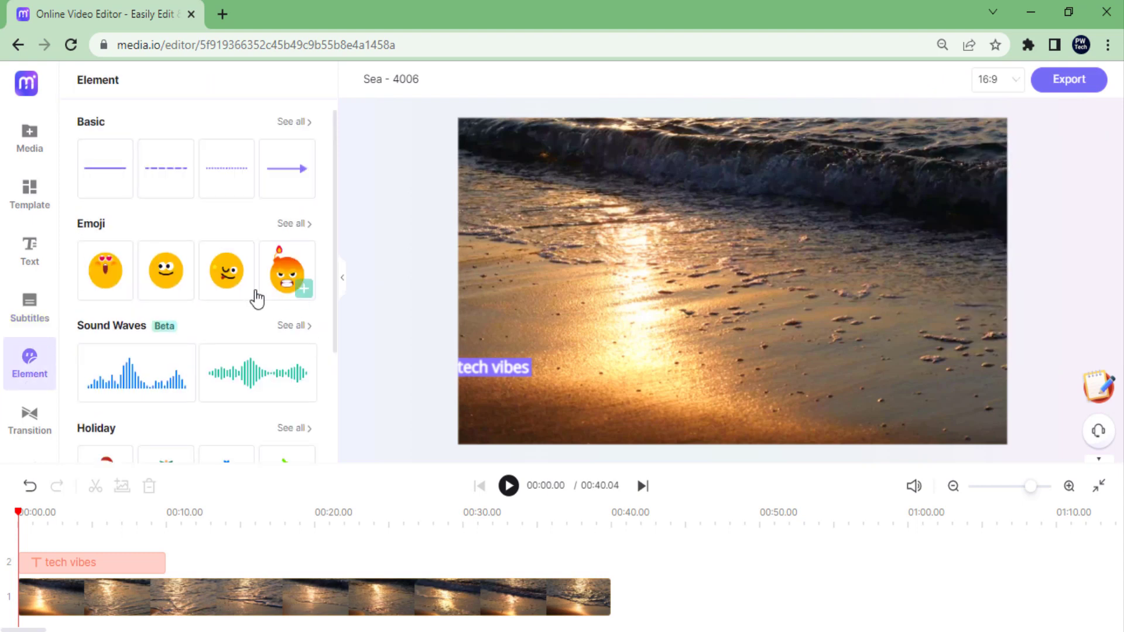
Drop a smiley emoji mid-video and drag the fade transition toward the timeline
{"action": "left_click_drag", "start_coordinate": [188, 276], "coordinate": [661, 268]}
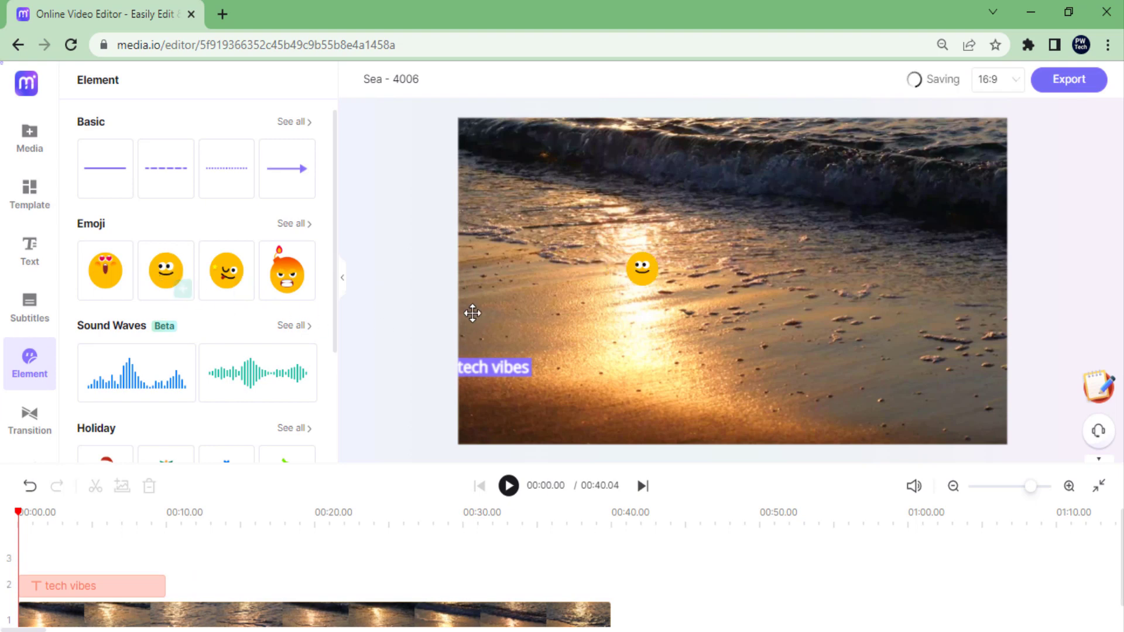
{"action": "left_click", "coordinate": [641, 304]}
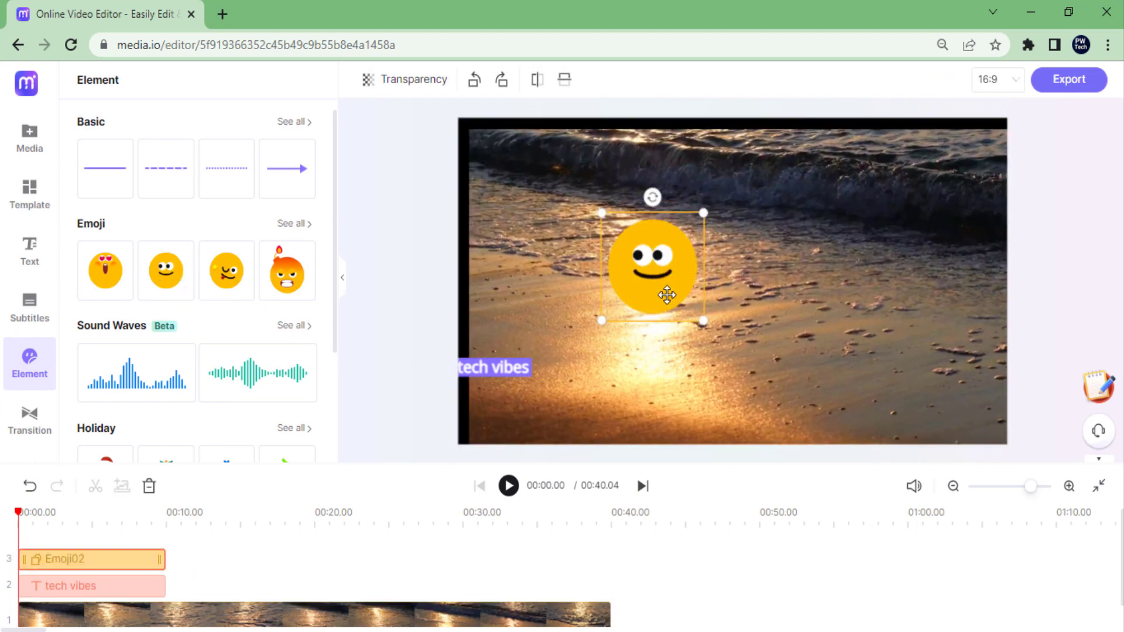
{"action": "left_click", "coordinate": [30, 419]}
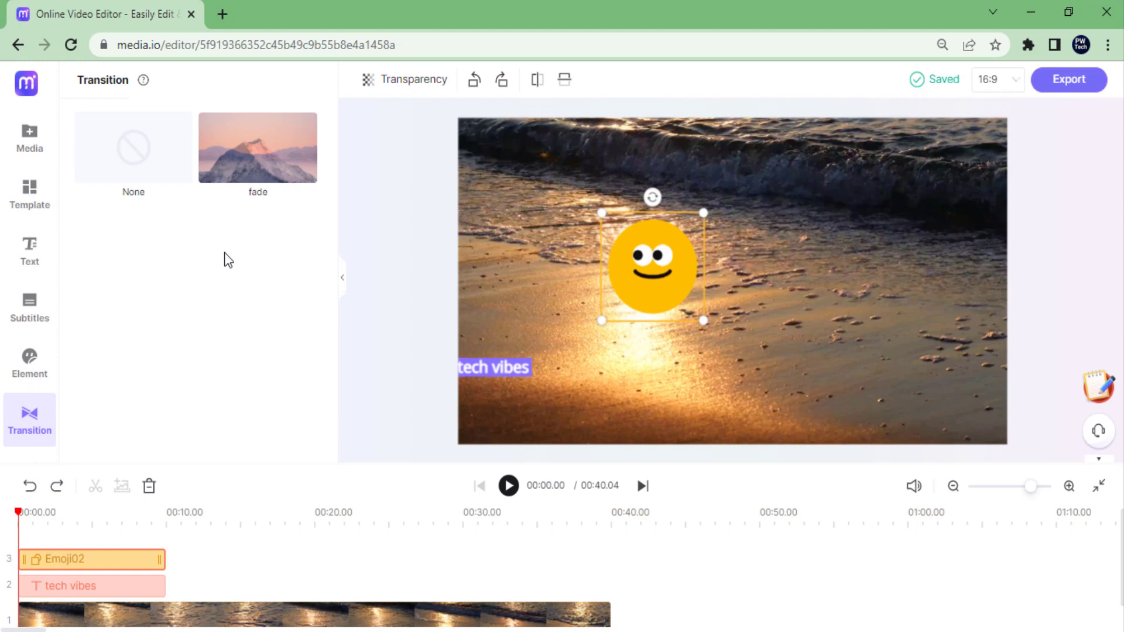
{"action": "left_click_drag", "start_coordinate": [289, 143], "coordinate": [171, 589]}
Add Ambient-Space-Piano from the music library as a background track
{"action": "left_click", "coordinate": [41, 445]}
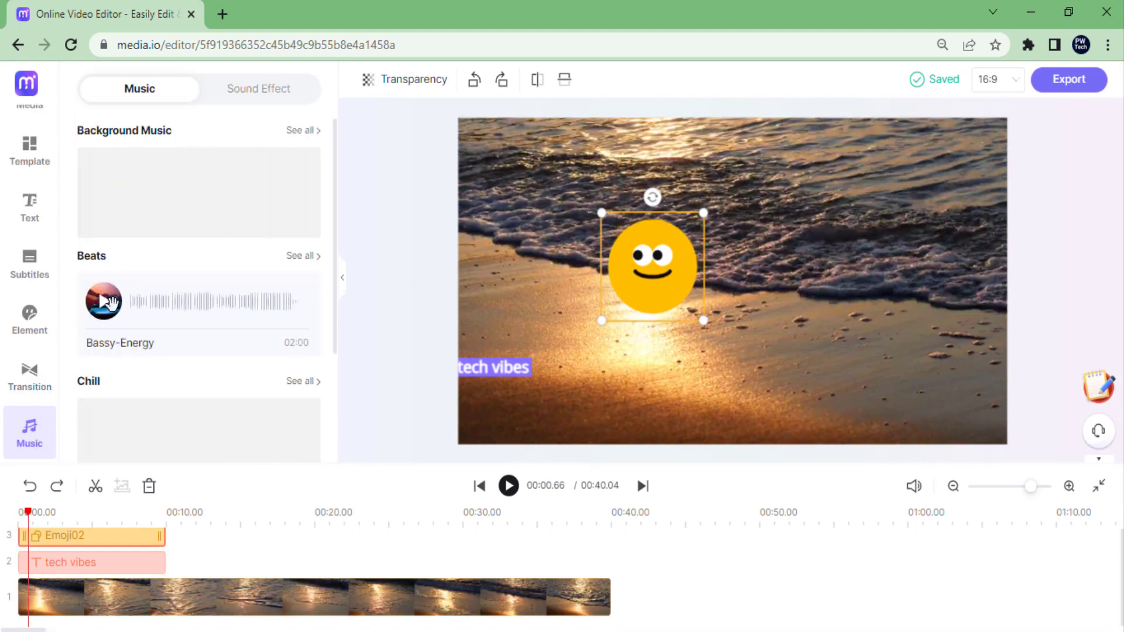
{"action": "scroll", "coordinate": [125, 293], "scroll_direction": "down", "scroll_amount": 3}
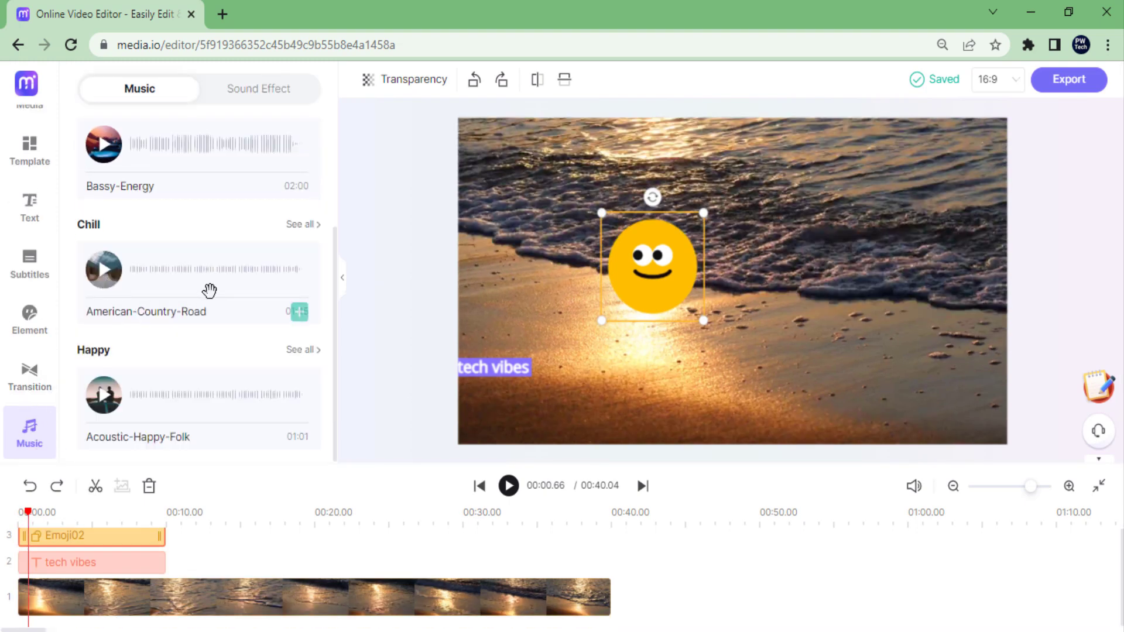
{"action": "left_click", "coordinate": [299, 312]}
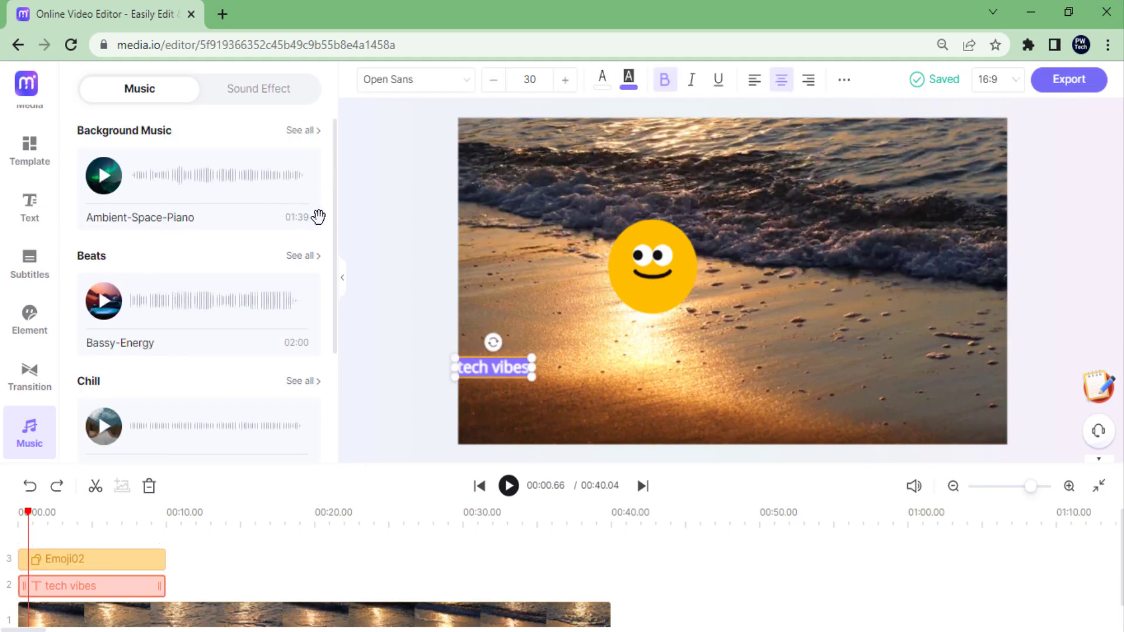
{"action": "left_click", "coordinate": [298, 219]}
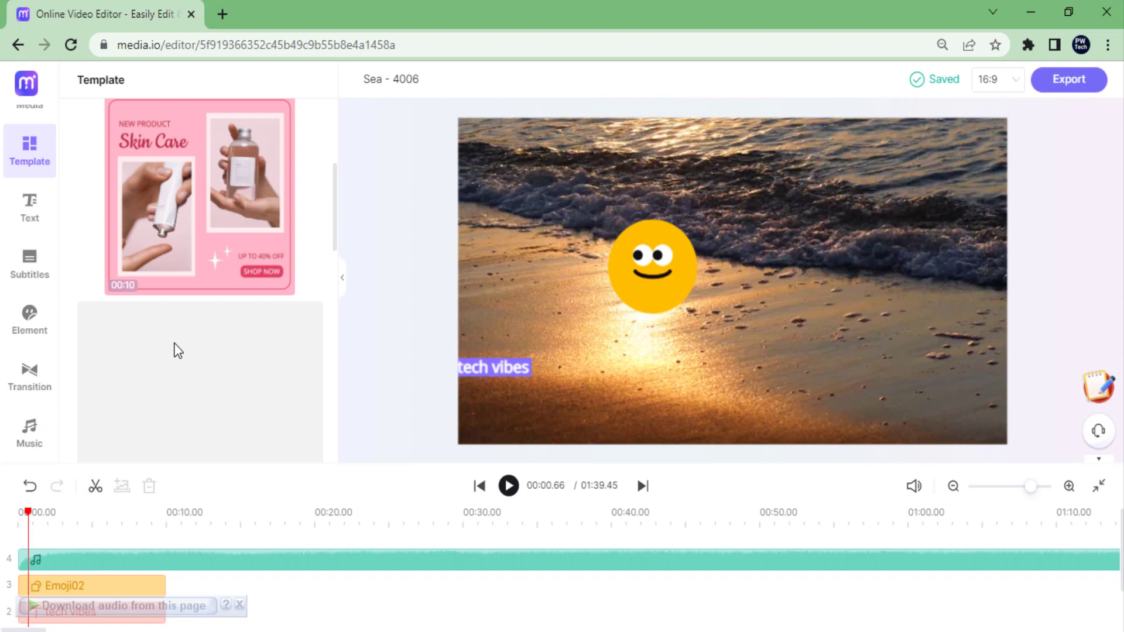
{"action": "scroll", "coordinate": [199, 264], "scroll_direction": "up", "scroll_amount": 2}
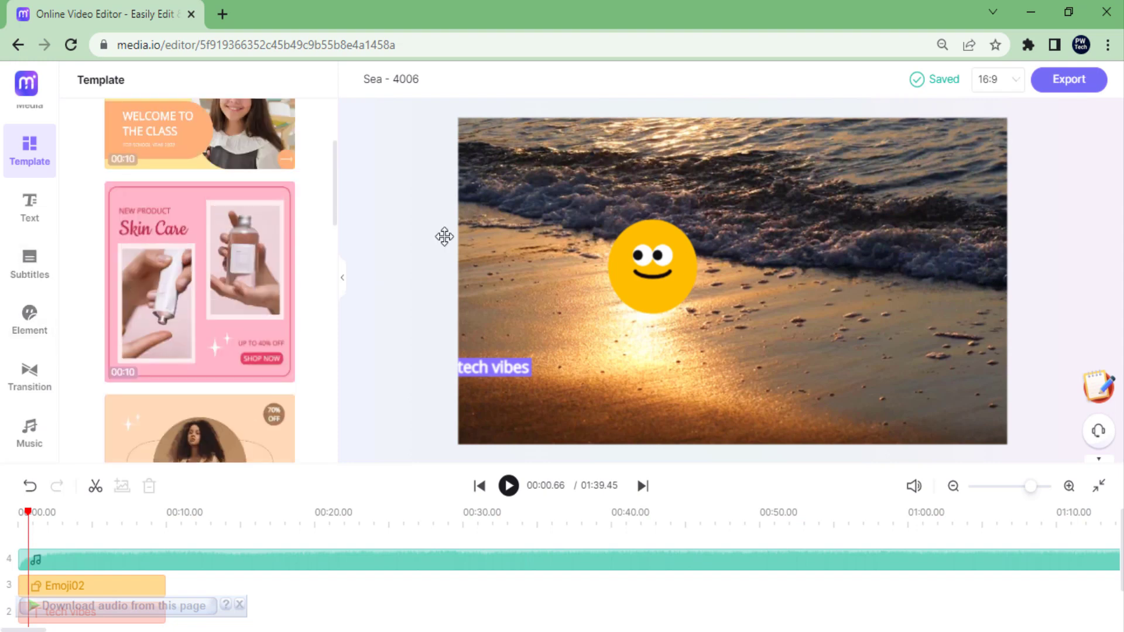
Export the Sea - 4006 project in MP3 format
{"action": "left_click", "coordinate": [1072, 78]}
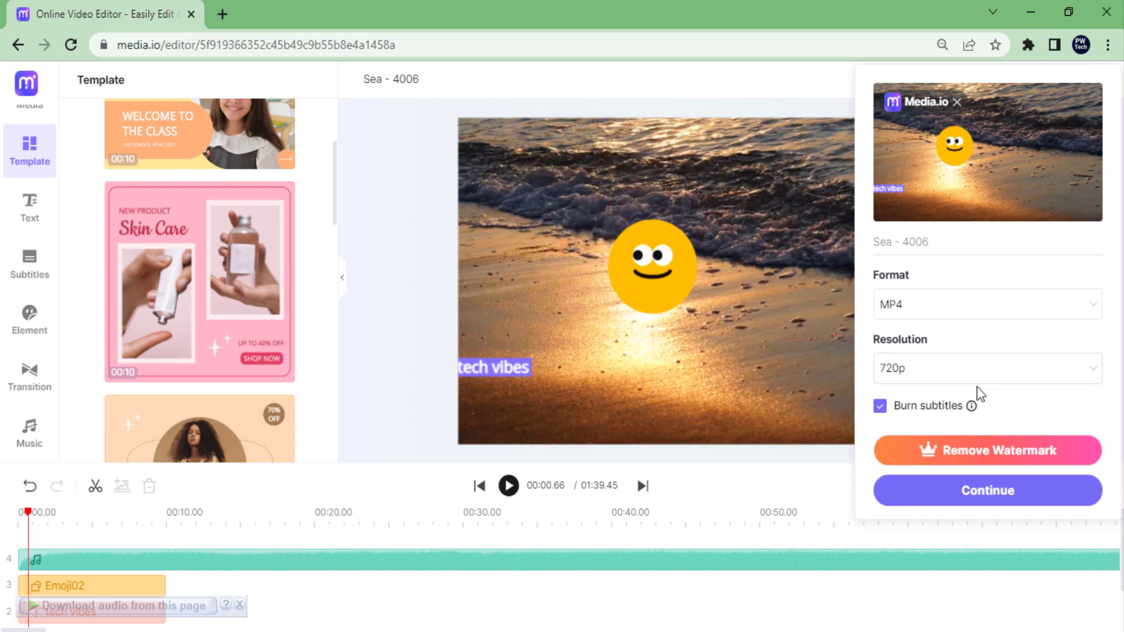
{"action": "left_click", "coordinate": [982, 305]}
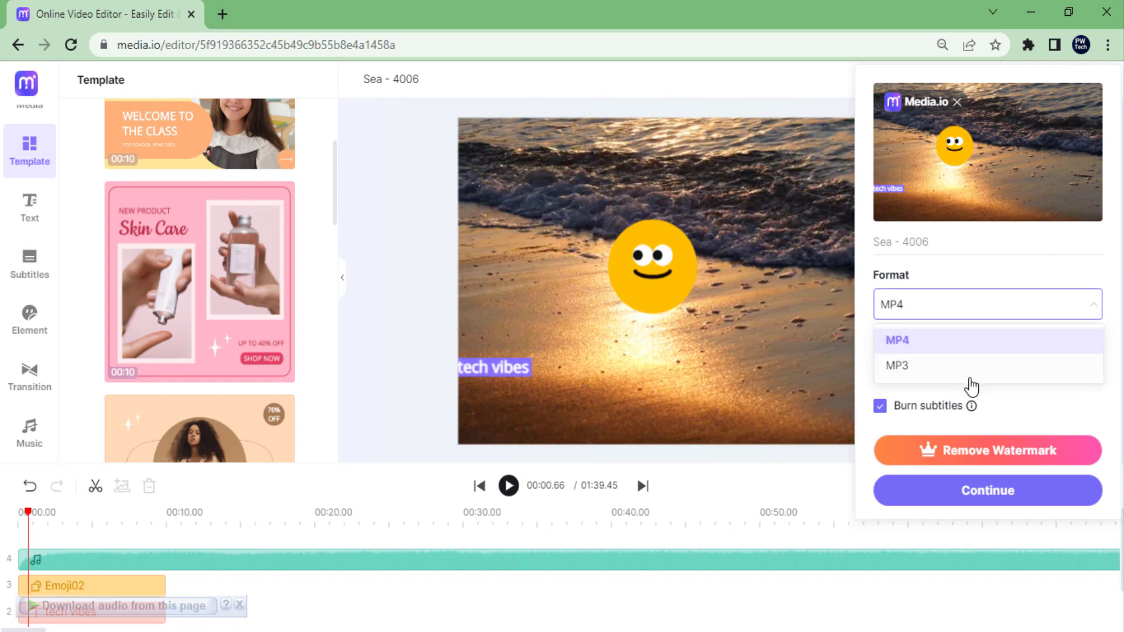
{"action": "left_click", "coordinate": [972, 366]}
{"action": "left_click", "coordinate": [989, 499]}
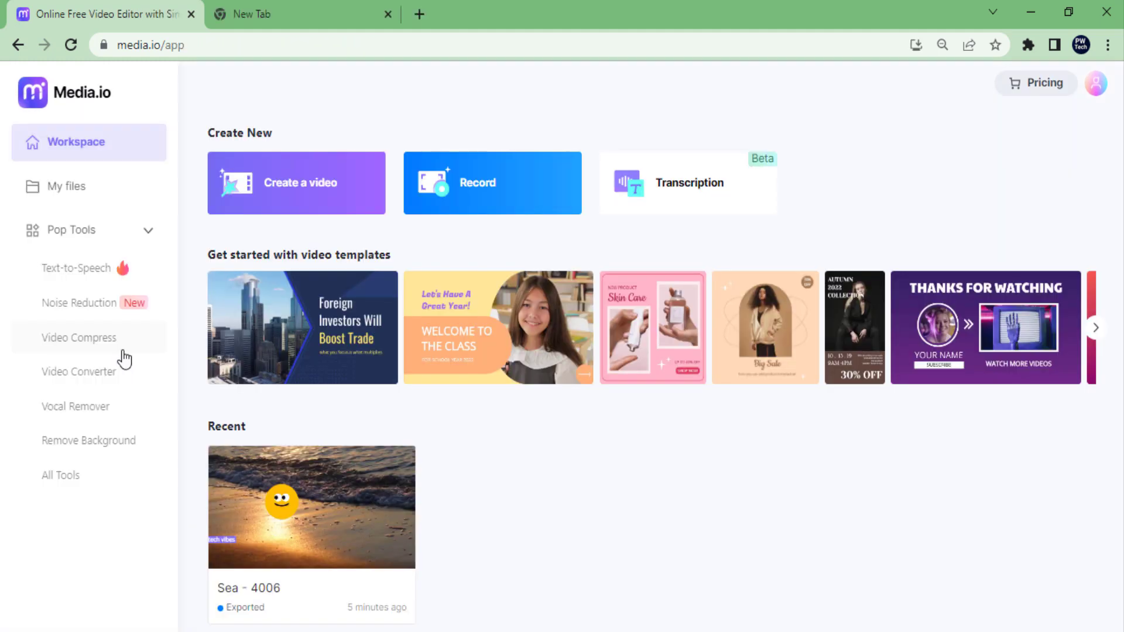
Load Sunrise - 83880.mp4 from Downloads > Video into the Video Converter
{"action": "left_click", "coordinate": [120, 371]}
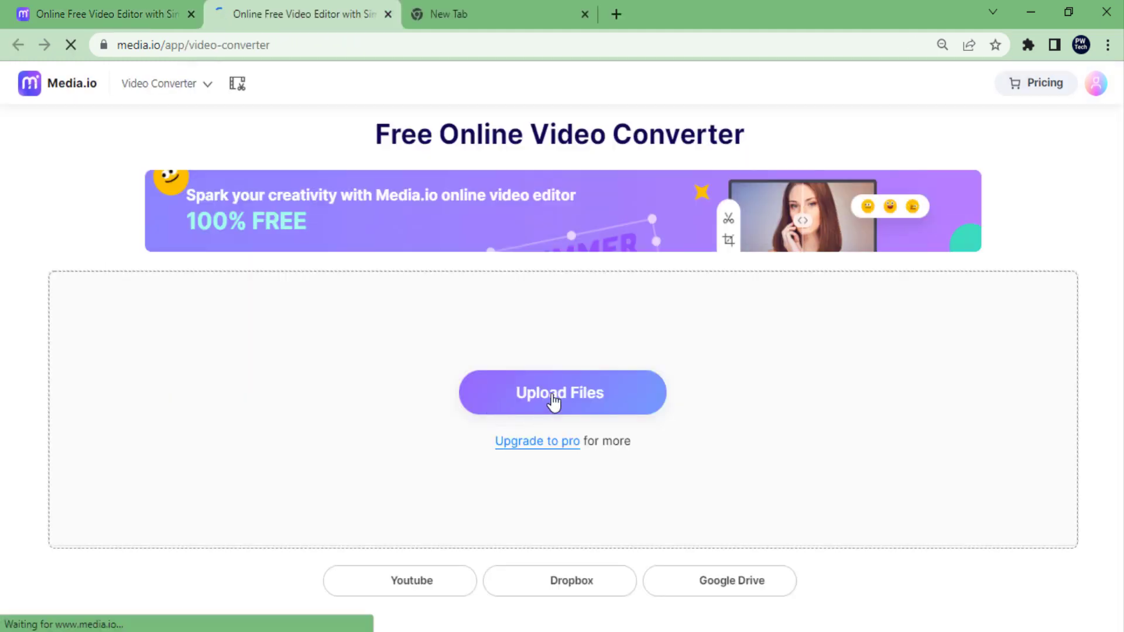
{"action": "left_click", "coordinate": [553, 402]}
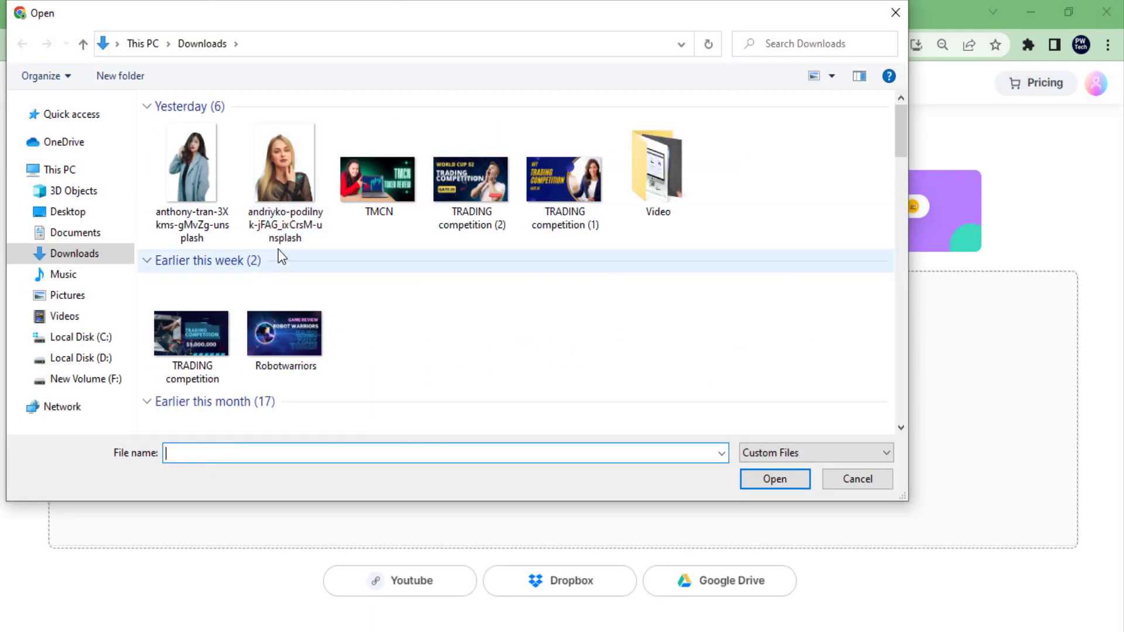
{"action": "double_click", "coordinate": [179, 342]}
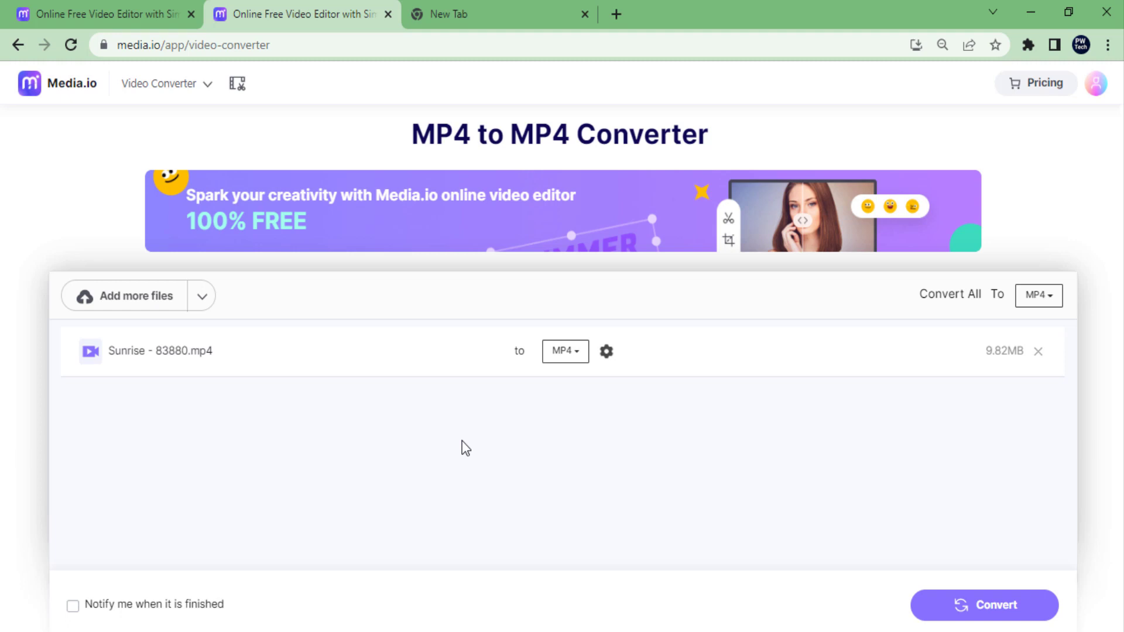
Keep MP4 and the default conversion settings, and convert the Sunrise clip
{"action": "left_click", "coordinate": [571, 353]}
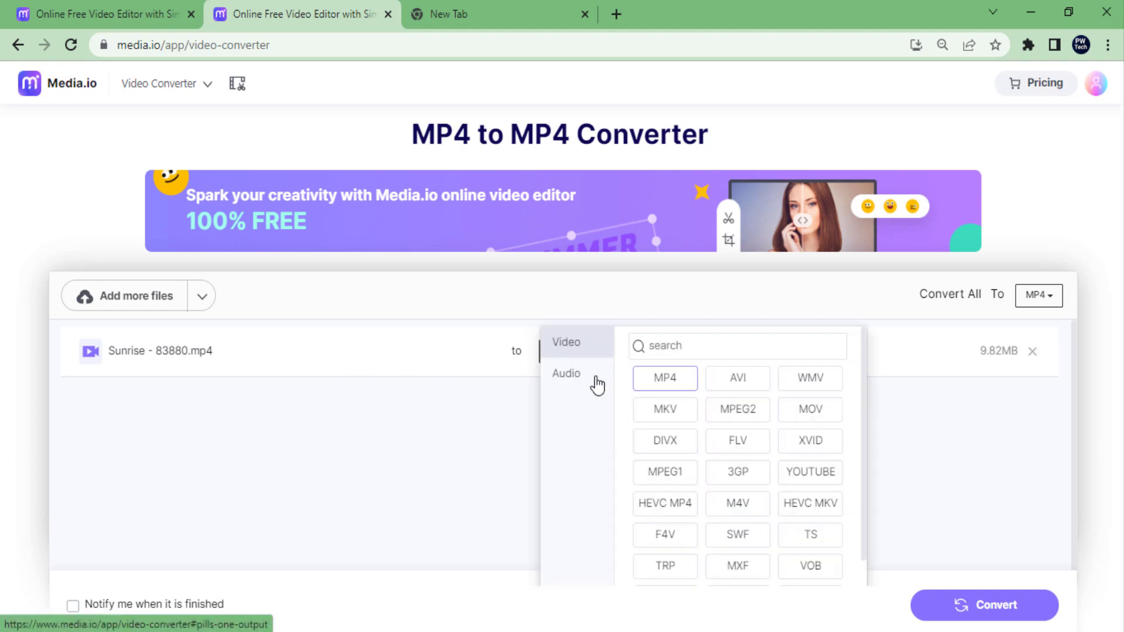
{"action": "left_click", "coordinate": [595, 379]}
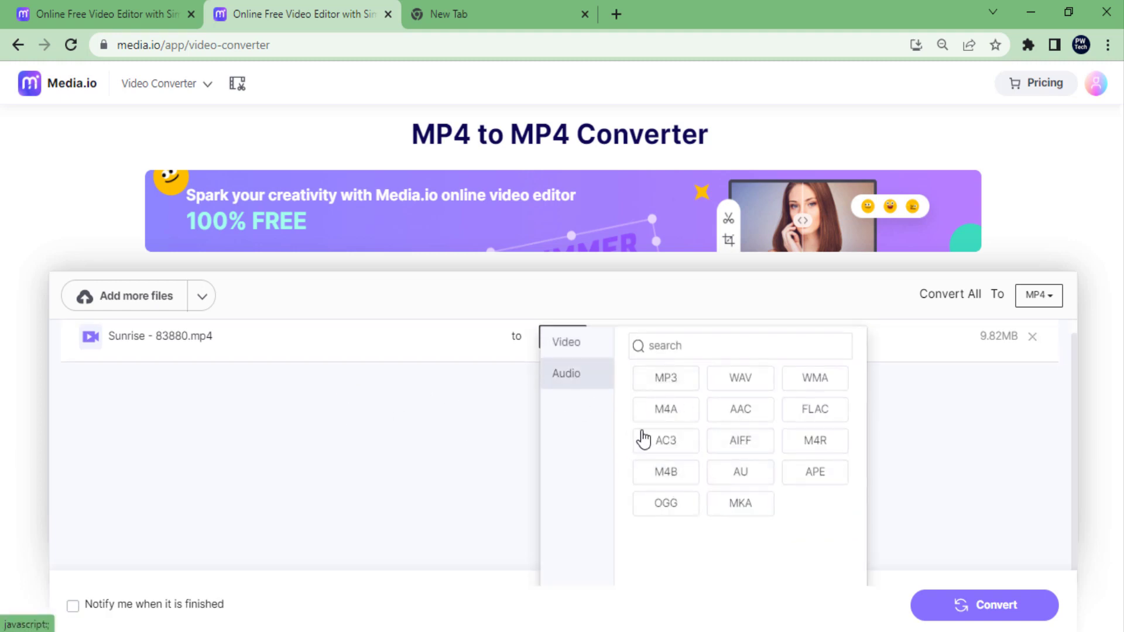
{"action": "left_click", "coordinate": [606, 353]}
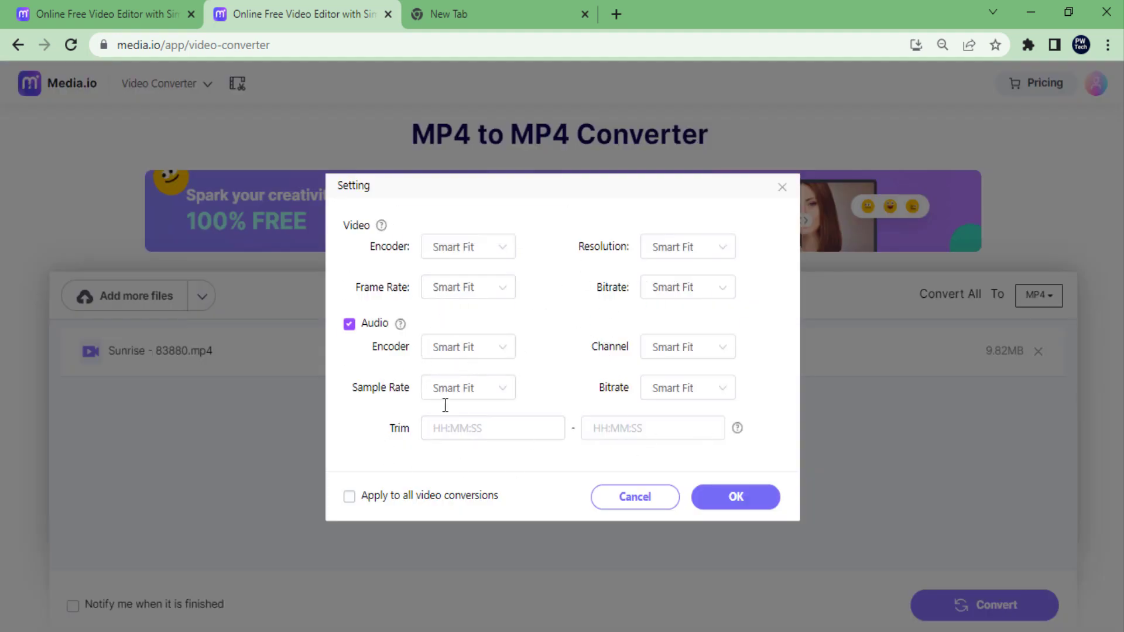
{"action": "left_click", "coordinate": [749, 502]}
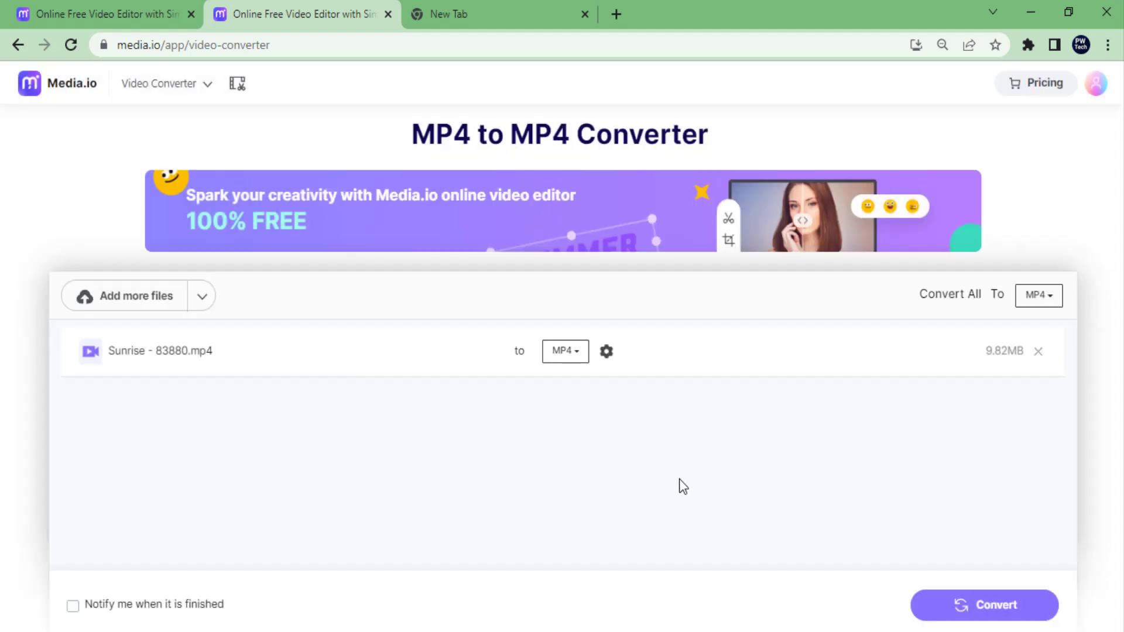
{"action": "left_click", "coordinate": [989, 619]}
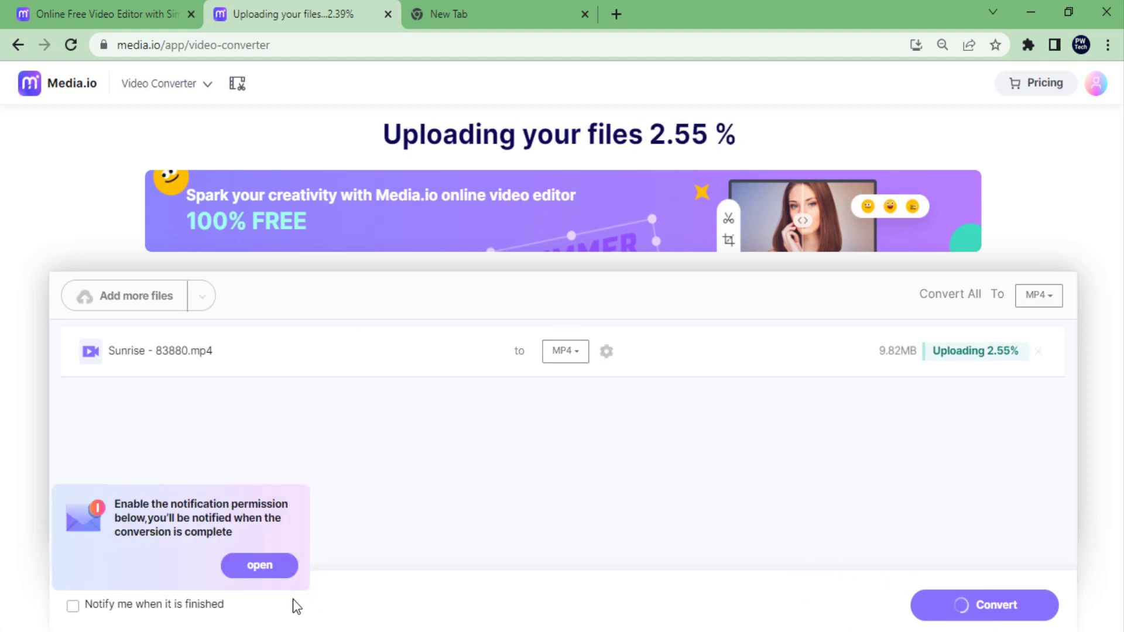
Load Youtube - 91728.mp4 from the Video folder into the Video Compressor
{"action": "left_click", "coordinate": [261, 566]}
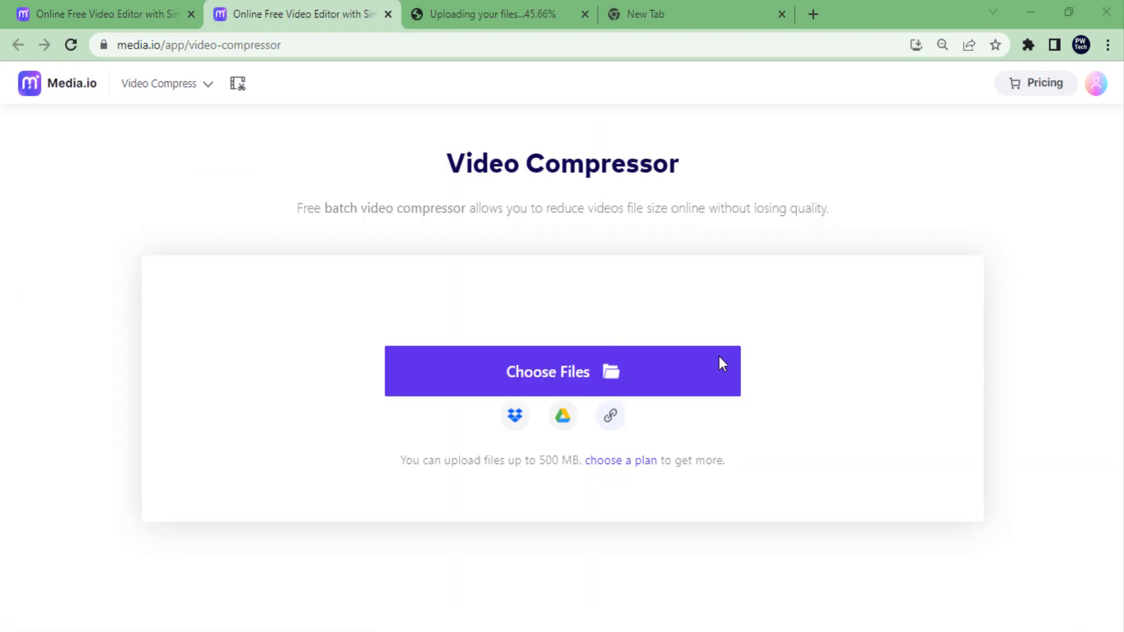
{"action": "left_click", "coordinate": [720, 363]}
{"action": "scroll", "coordinate": [413, 351], "scroll_direction": "down", "scroll_amount": 2}
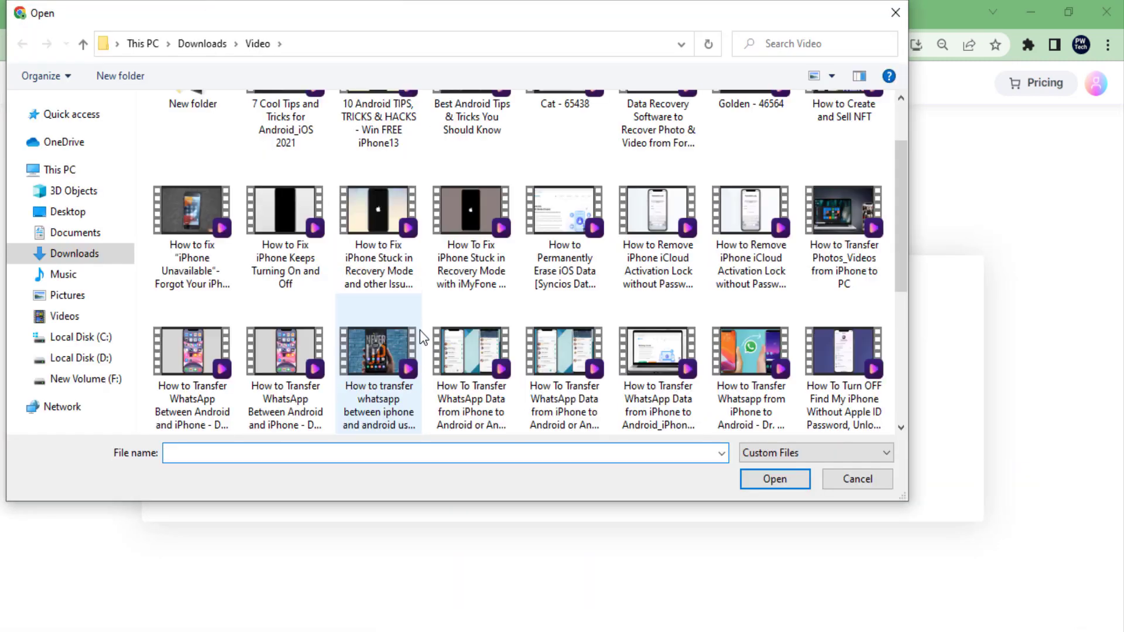
{"action": "scroll", "coordinate": [420, 330], "scroll_direction": "down", "scroll_amount": 3}
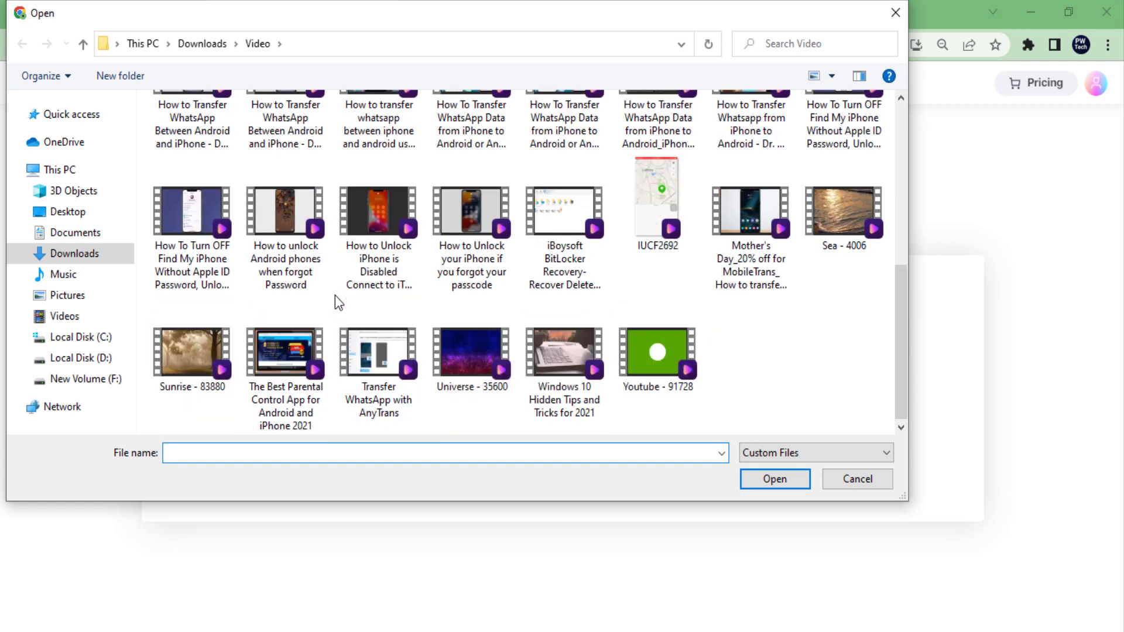
{"action": "double_click", "coordinate": [655, 354]}
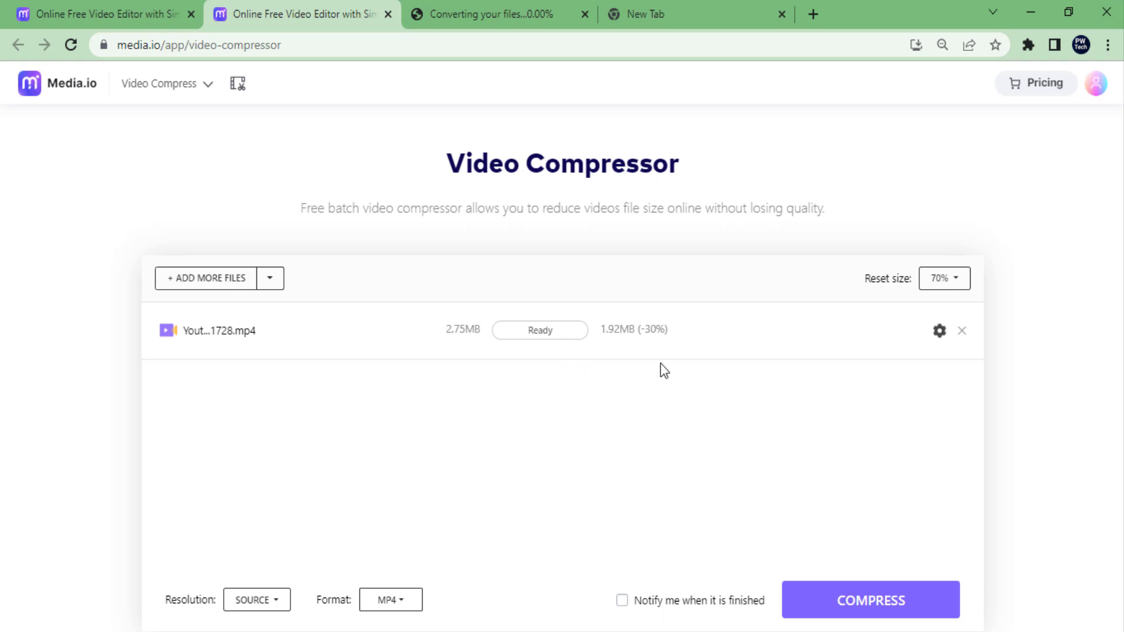
Keep MP4 format and source resolution, then compress the Youtube video to 70%
{"action": "left_click", "coordinate": [940, 331]}
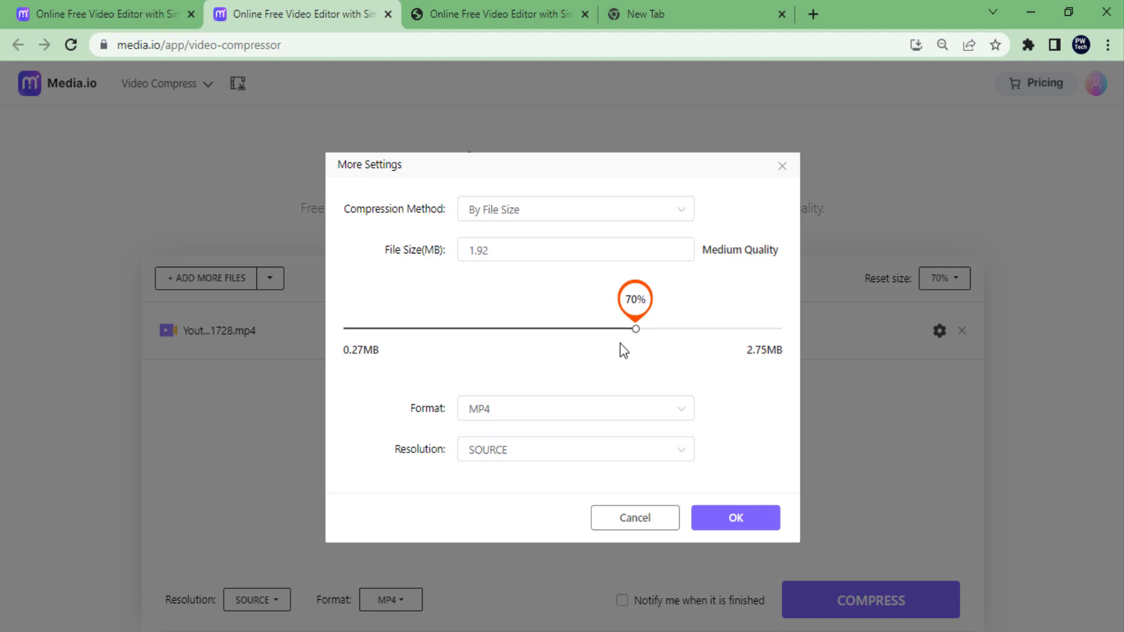
{"action": "left_click", "coordinate": [537, 409]}
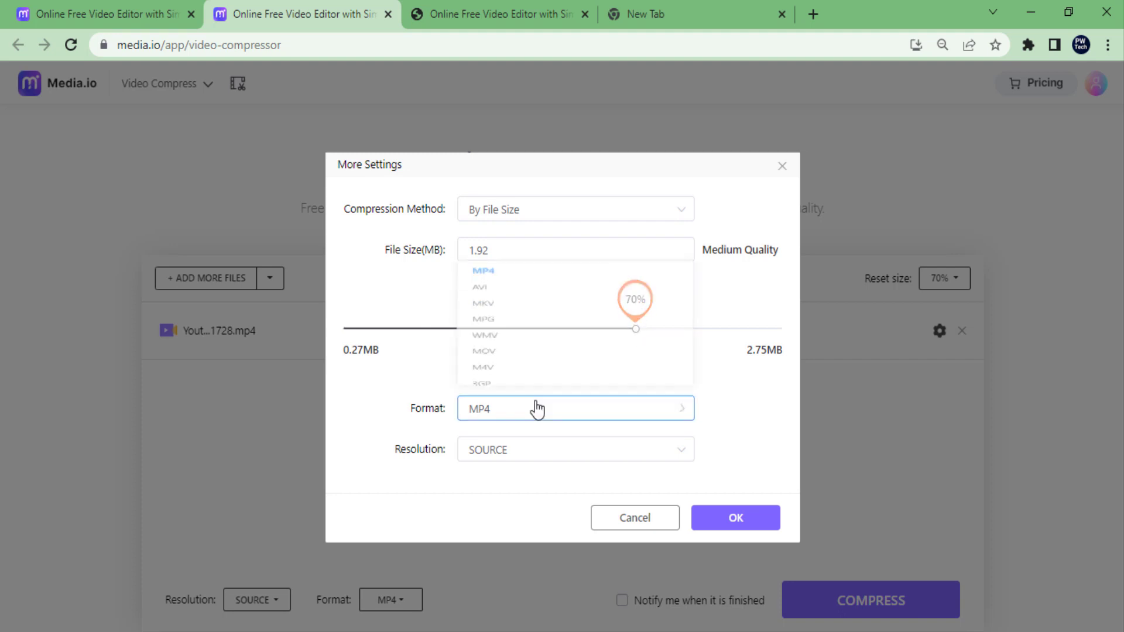
{"action": "left_click", "coordinate": [536, 409]}
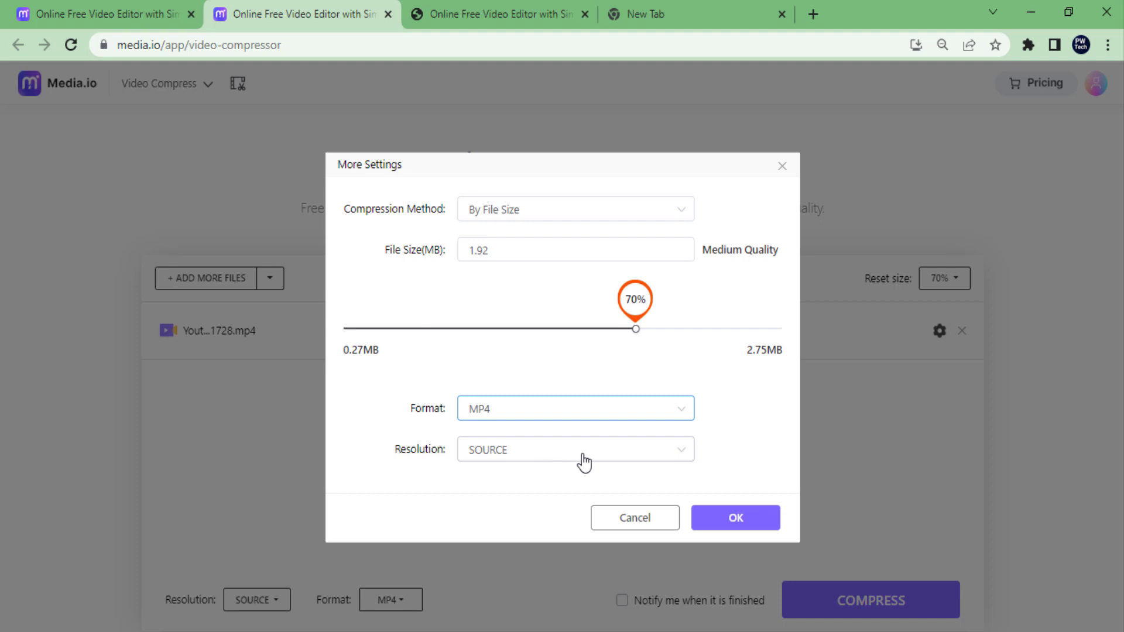
{"action": "left_click", "coordinate": [530, 453]}
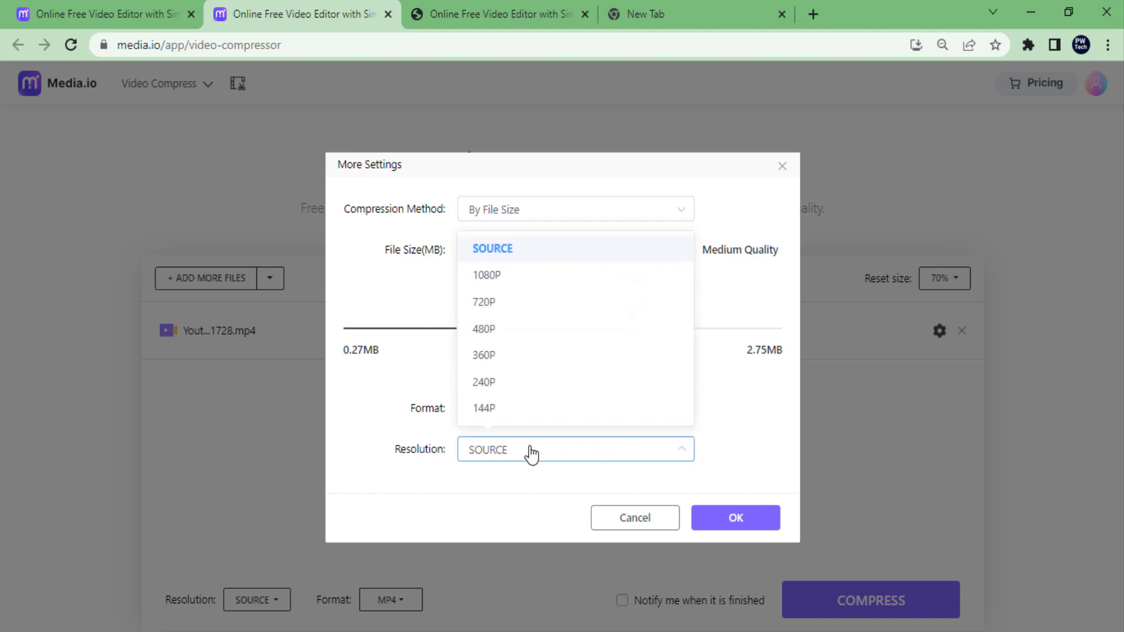
{"action": "left_click", "coordinate": [527, 492]}
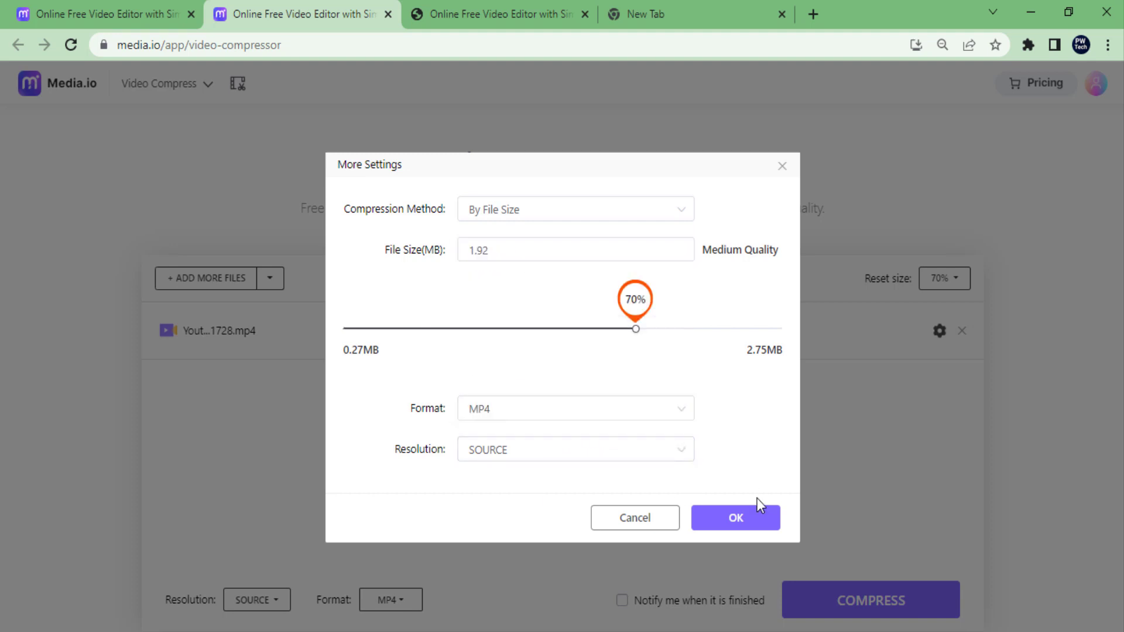
{"action": "left_click", "coordinate": [753, 519]}
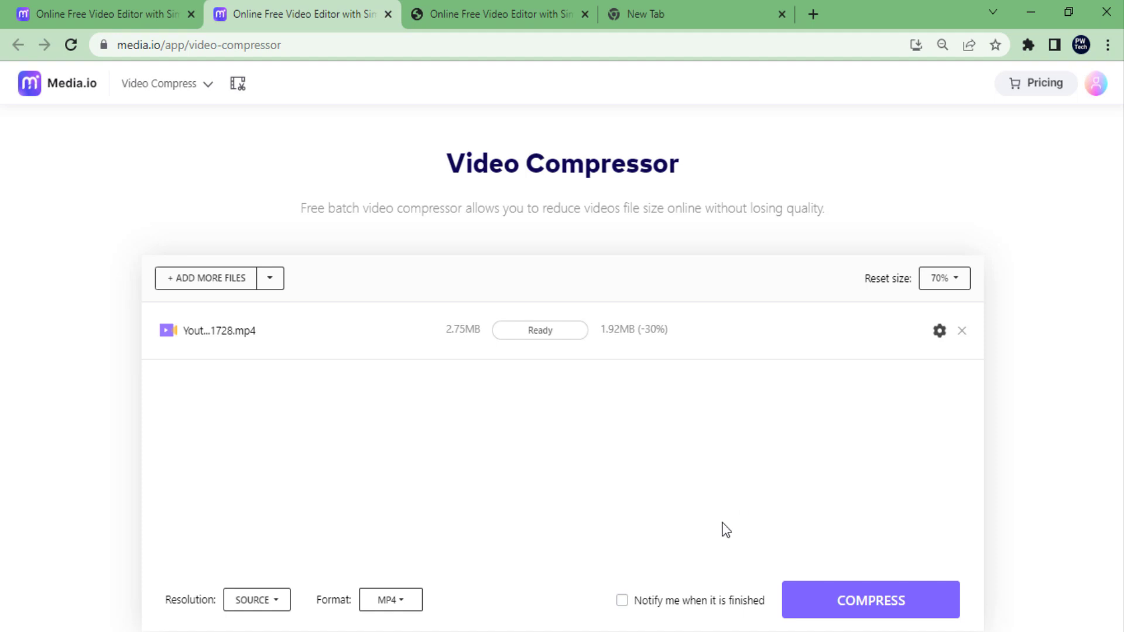
{"action": "left_click", "coordinate": [867, 600]}
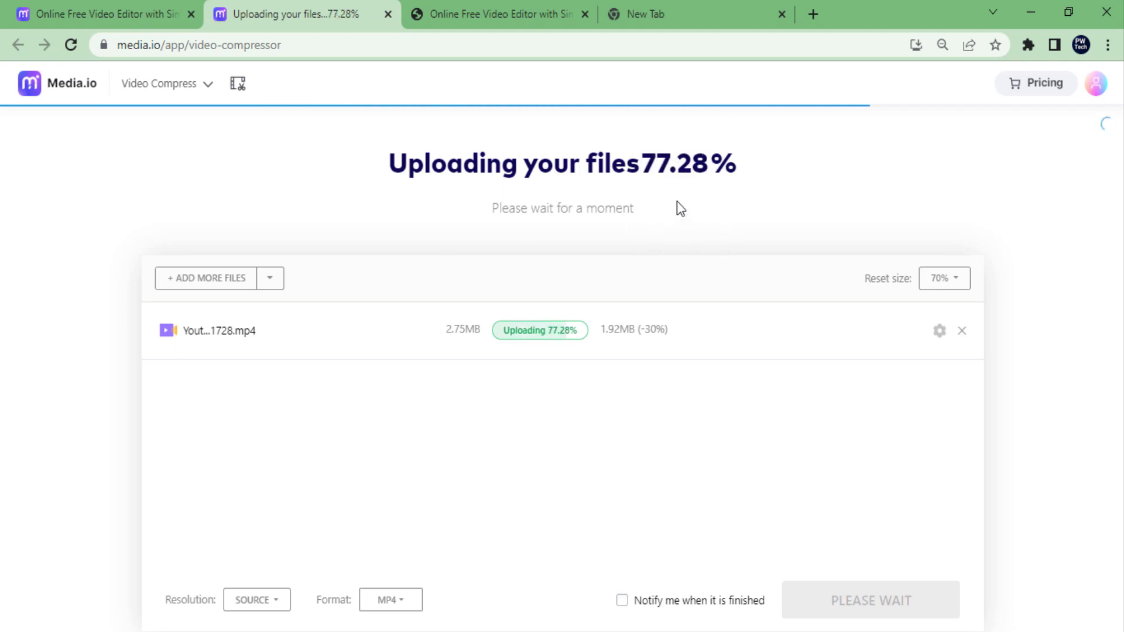
Open Media.io's All Tools catalogue and browse its video, audio and image tool categories
{"action": "left_click", "coordinate": [151, 10]}
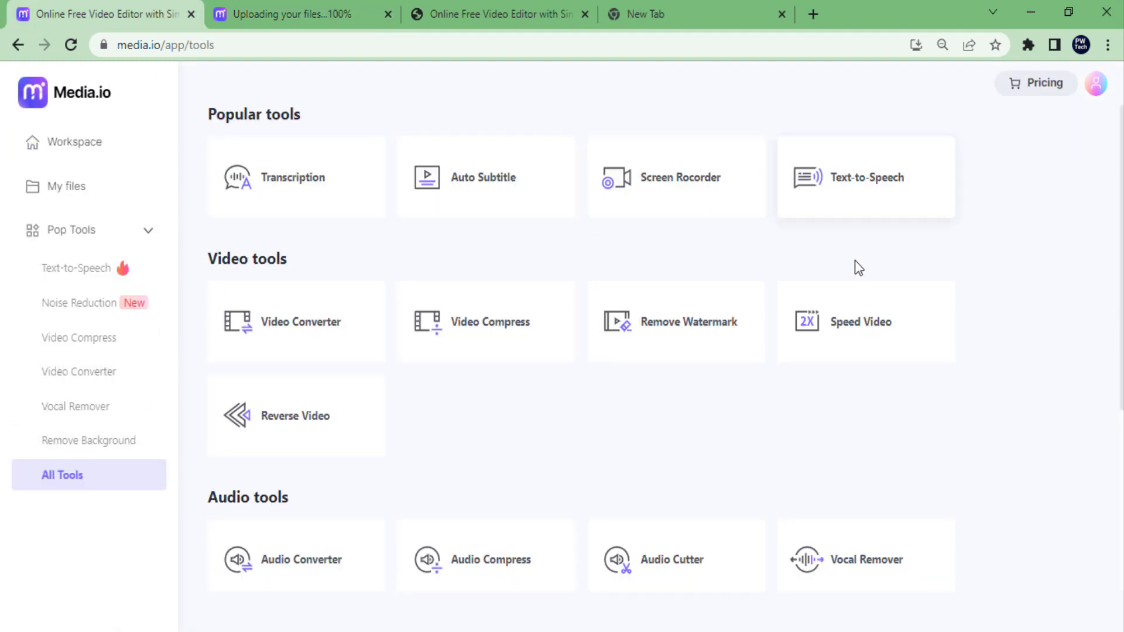
{"action": "scroll", "coordinate": [782, 386], "scroll_direction": "down", "scroll_amount": 2}
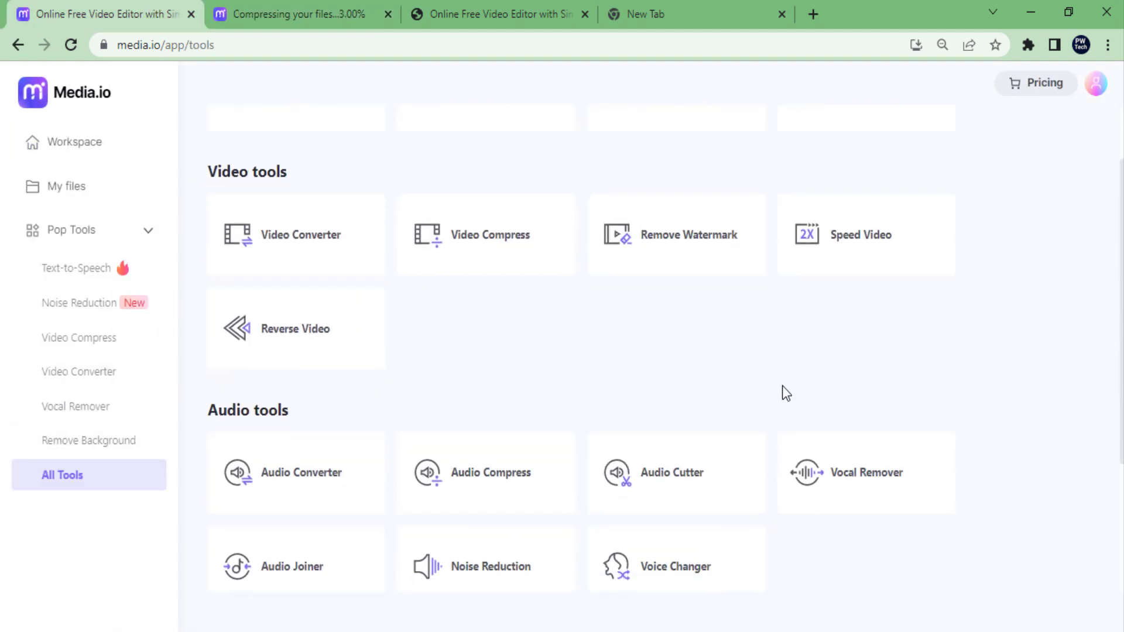
{"action": "scroll", "coordinate": [784, 393], "scroll_direction": "down", "scroll_amount": 1}
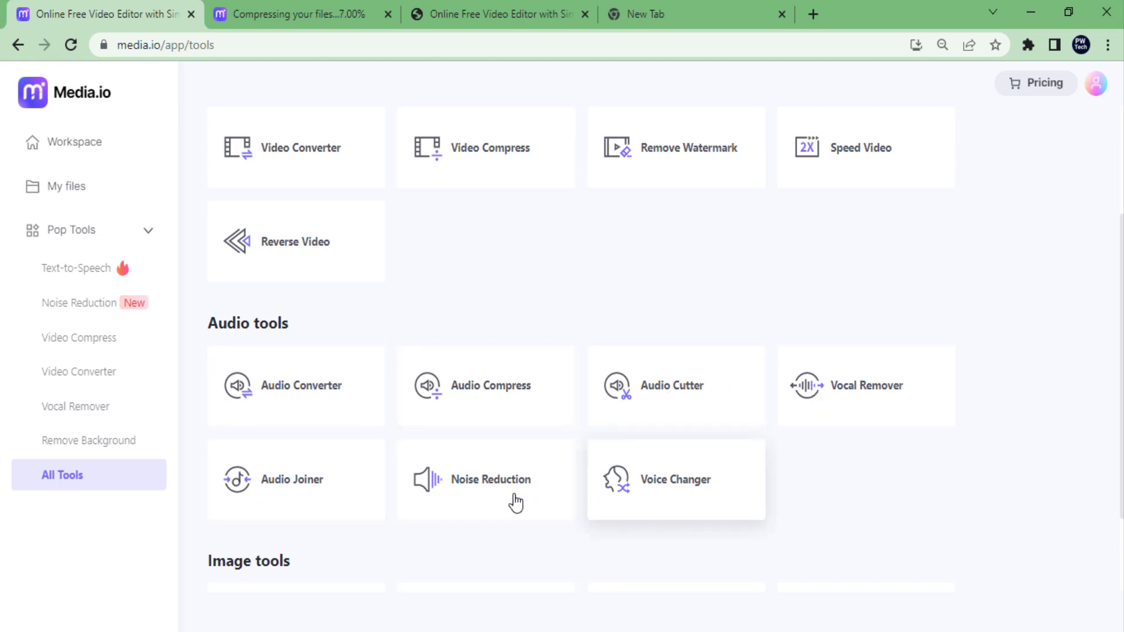
{"action": "scroll", "coordinate": [303, 503], "scroll_direction": "down", "scroll_amount": 2}
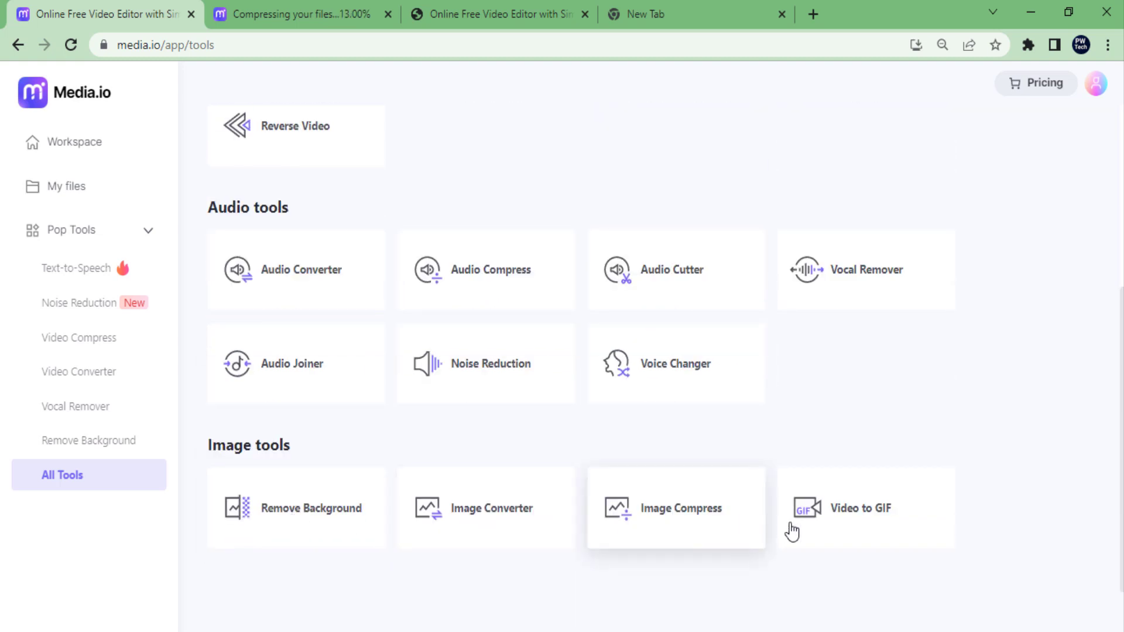
{"action": "scroll", "coordinate": [859, 374], "scroll_direction": "up", "scroll_amount": 5}
{"action": "scroll", "coordinate": [240, 306], "scroll_direction": "down", "scroll_amount": 3}
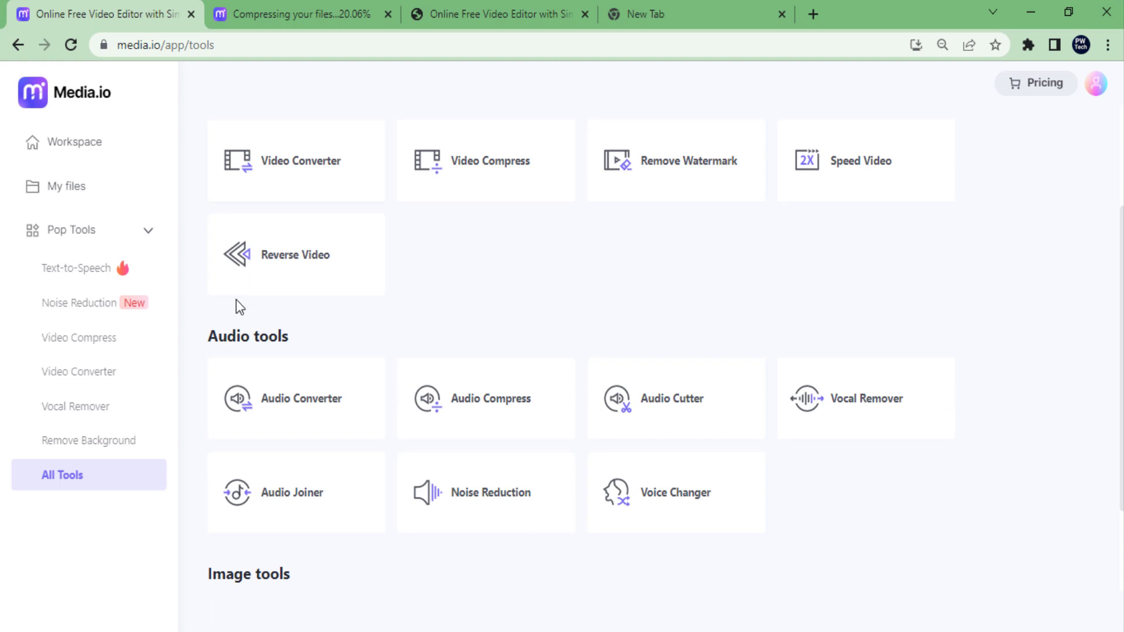
{"action": "scroll", "coordinate": [240, 306], "scroll_direction": "down", "scroll_amount": 2}
{"action": "scroll", "coordinate": [797, 423], "scroll_direction": "up", "scroll_amount": 5}
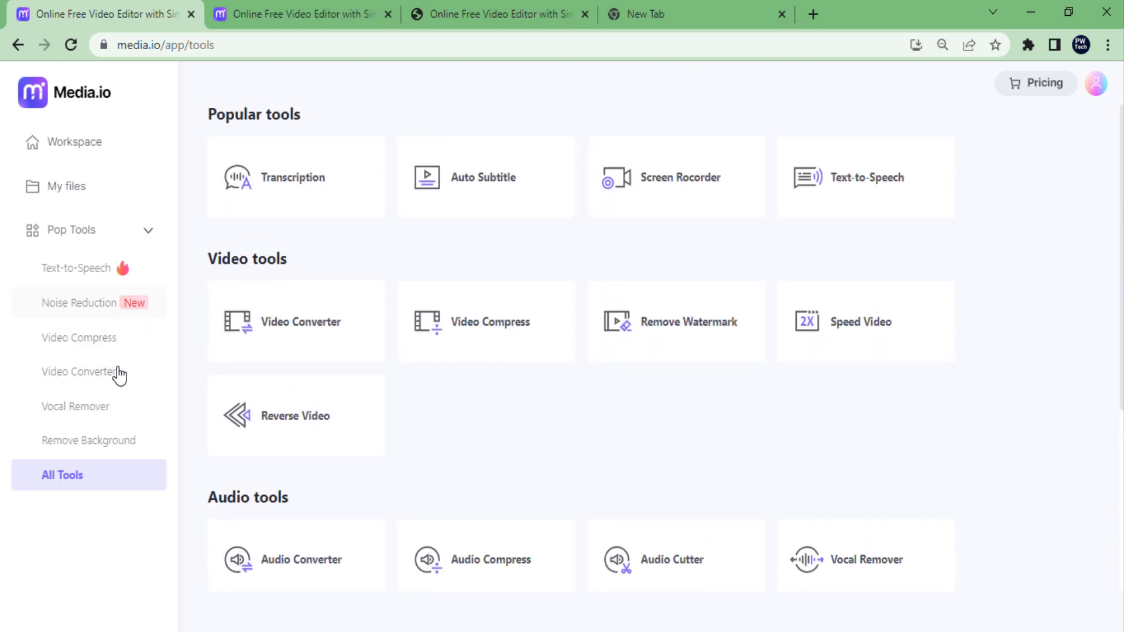
{"action": "left_click", "coordinate": [102, 233]}
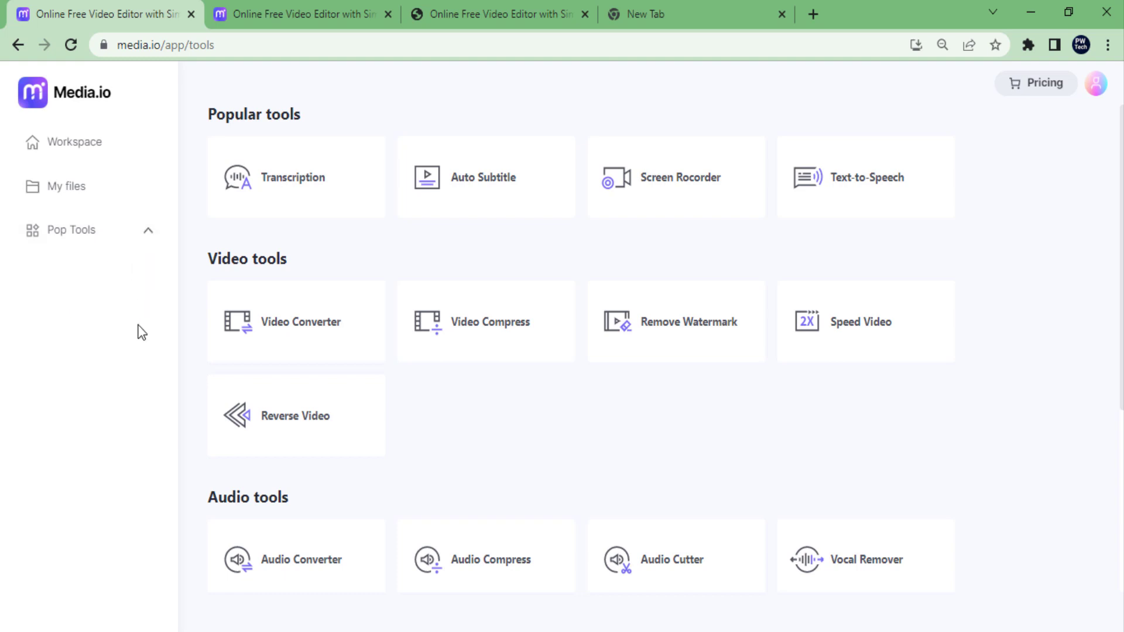
{"action": "left_click", "coordinate": [129, 234]}
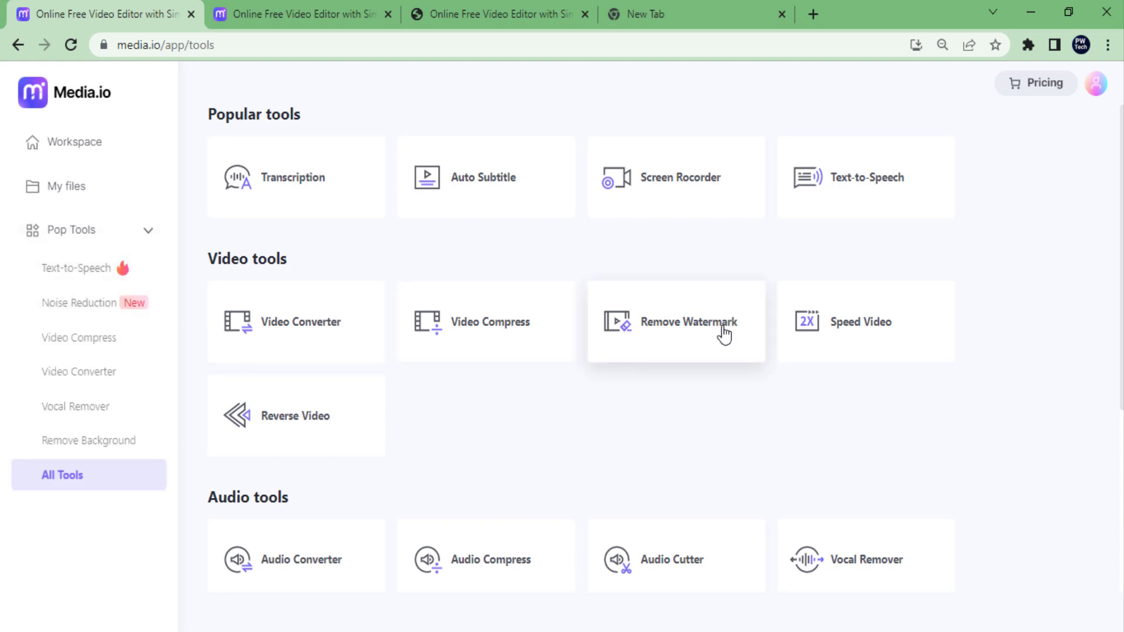